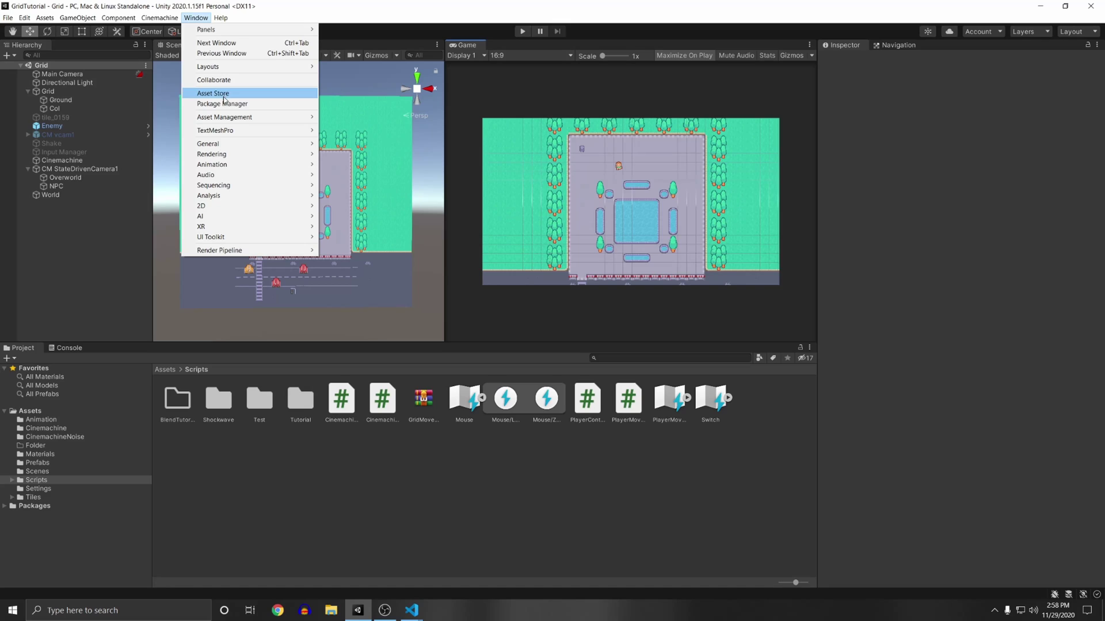
# - Open the Package Manager's Unity Registry list and confirm Cinemachine 2.6.3 is installed
pyautogui.click(228, 106)
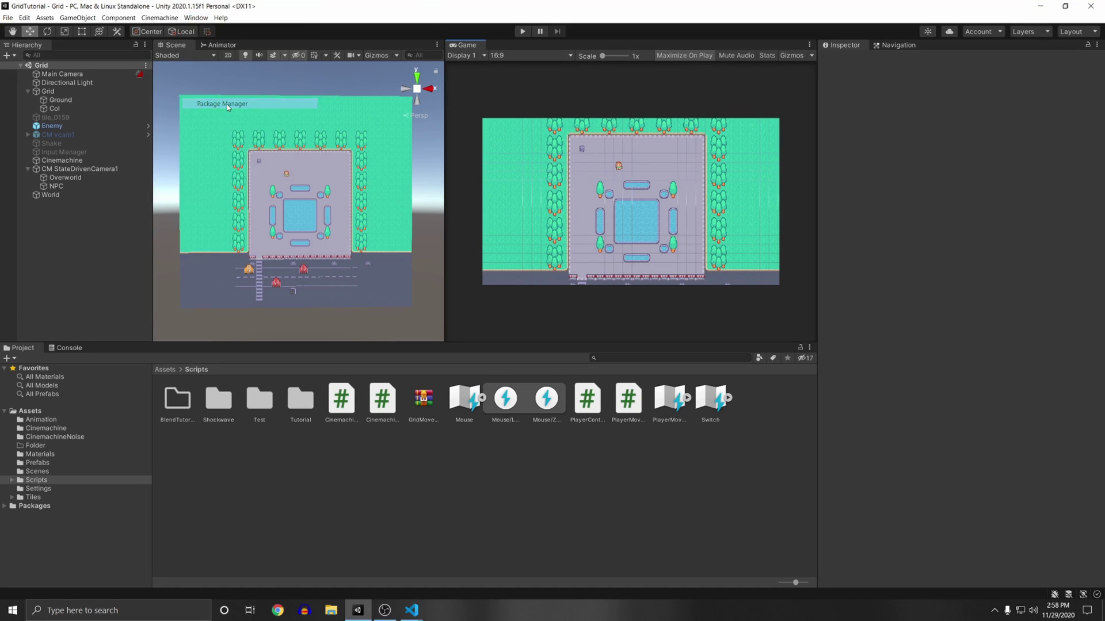
pyautogui.moveTo(198, 10); pyautogui.dragTo(283, 167)
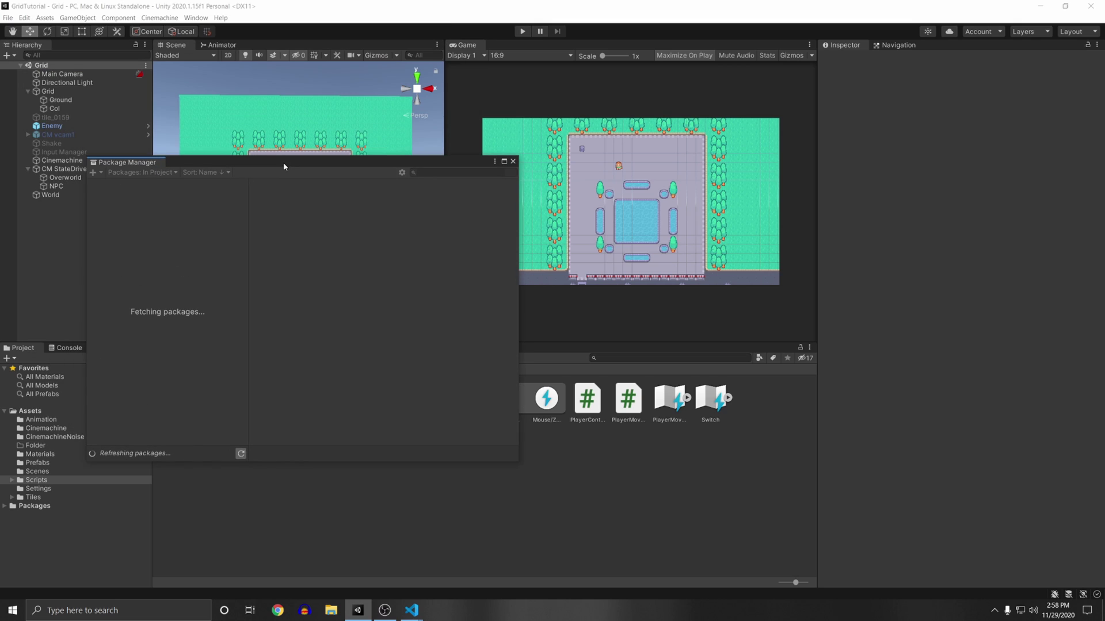
pyautogui.click(155, 172)
pyautogui.click(164, 183)
pyautogui.click(123, 337)
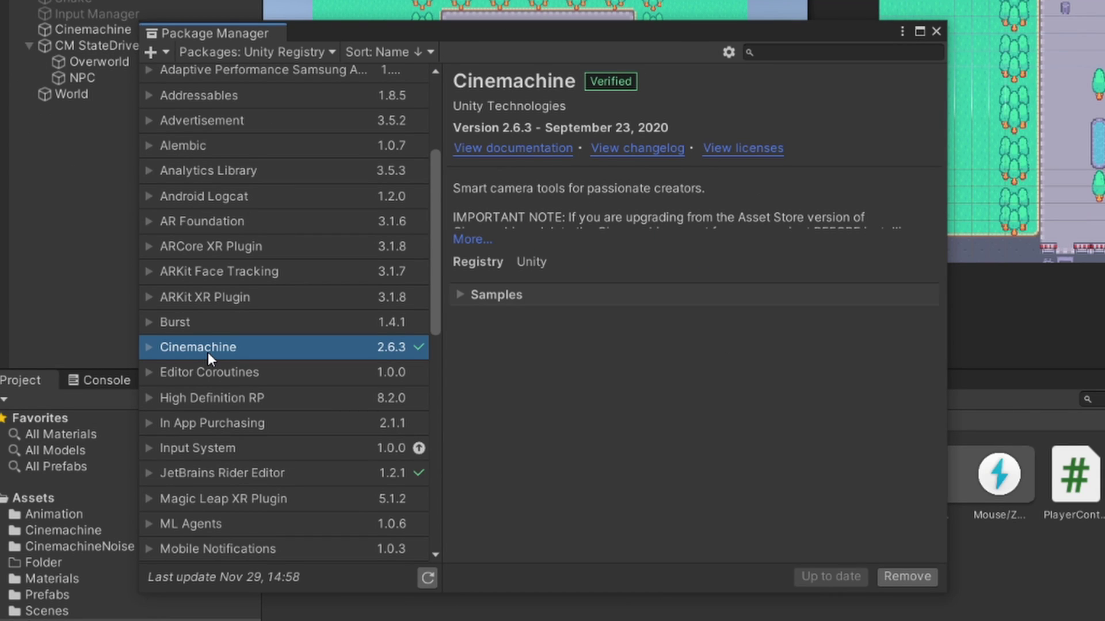
# - Update the Input System package from 1.0.0 to 1.0.1
pyautogui.scroll(-4, 227, 330)
pyautogui.click(184, 328)
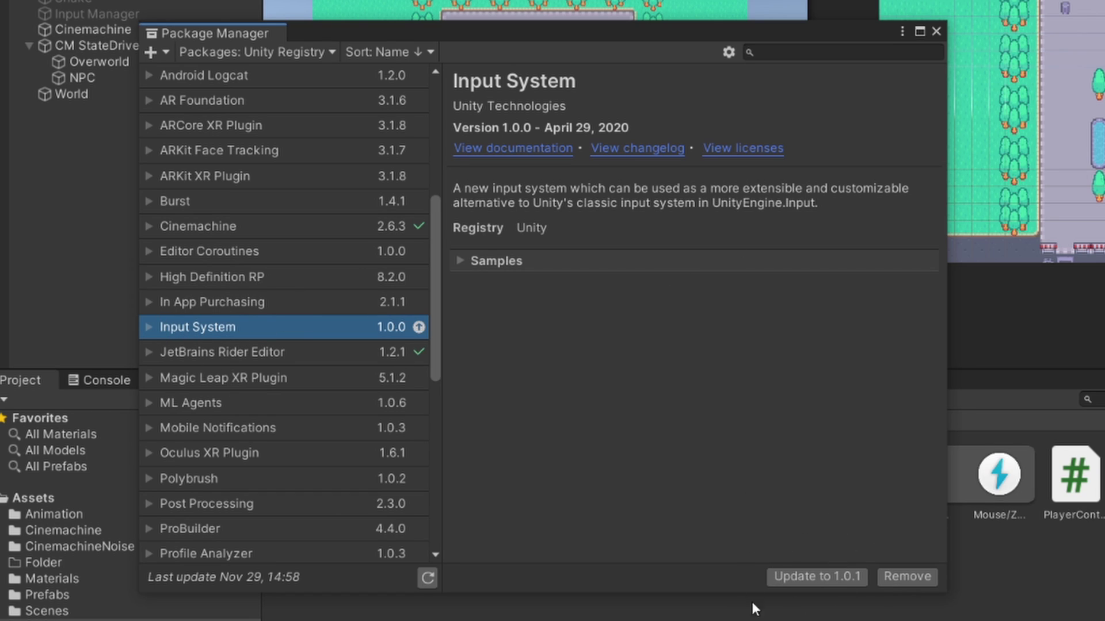
pyautogui.click(801, 585)
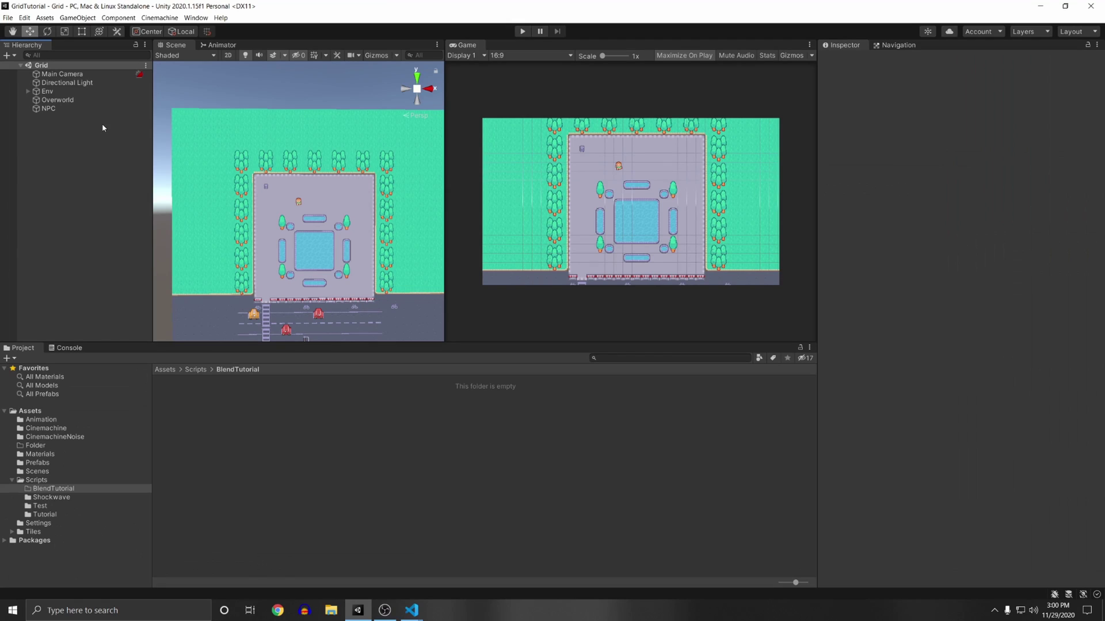
pyautogui.click(60, 100)
pyautogui.click(70, 107)
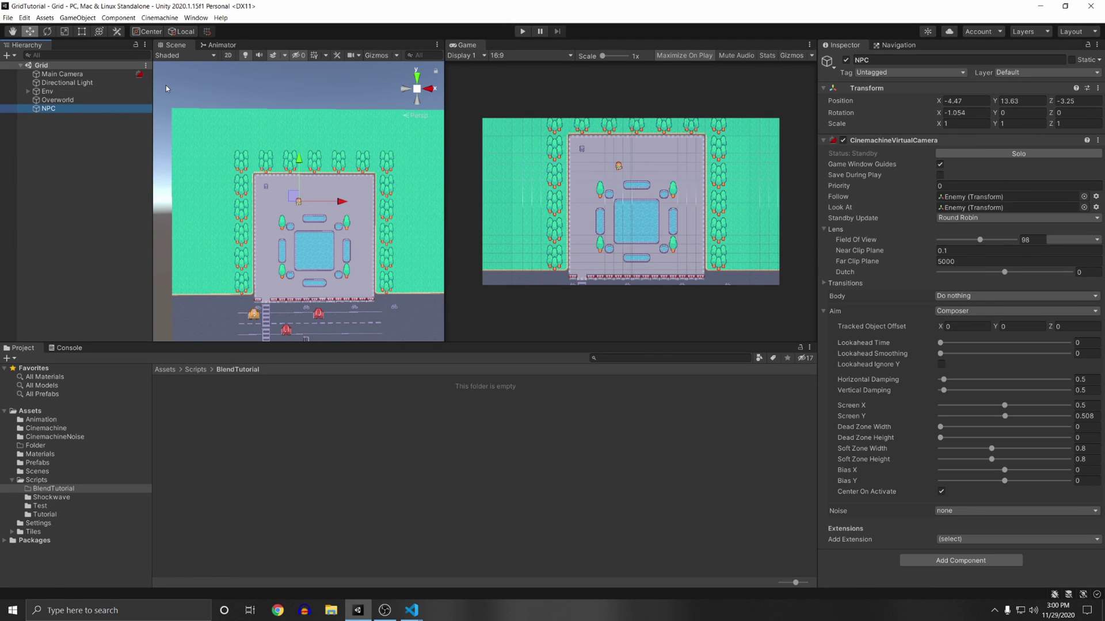
pyautogui.click(60, 100)
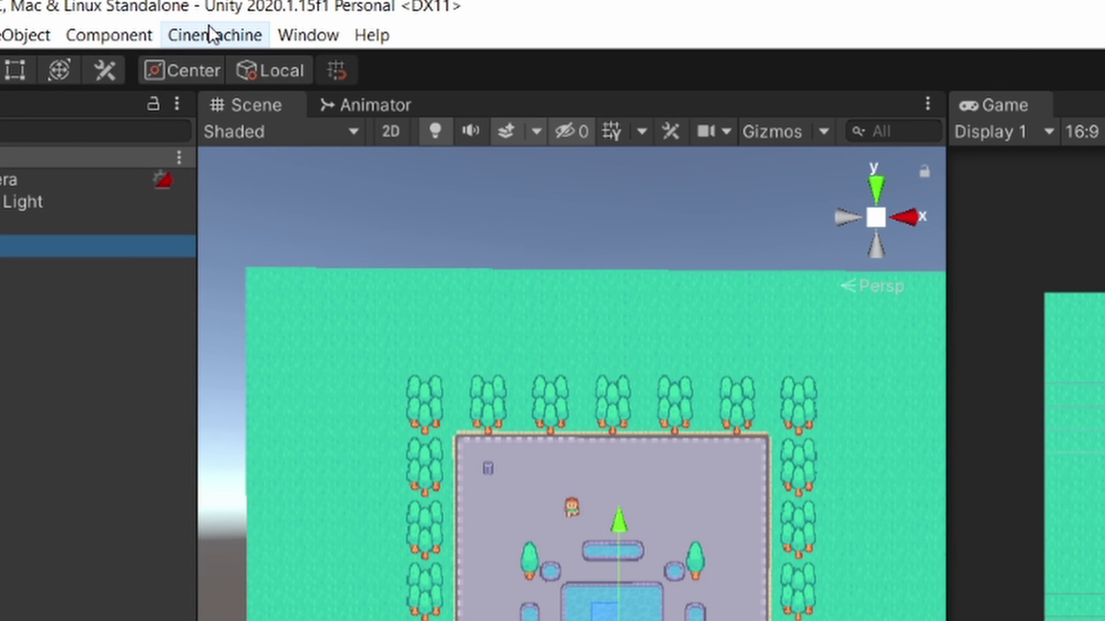
pyautogui.click(208, 25)
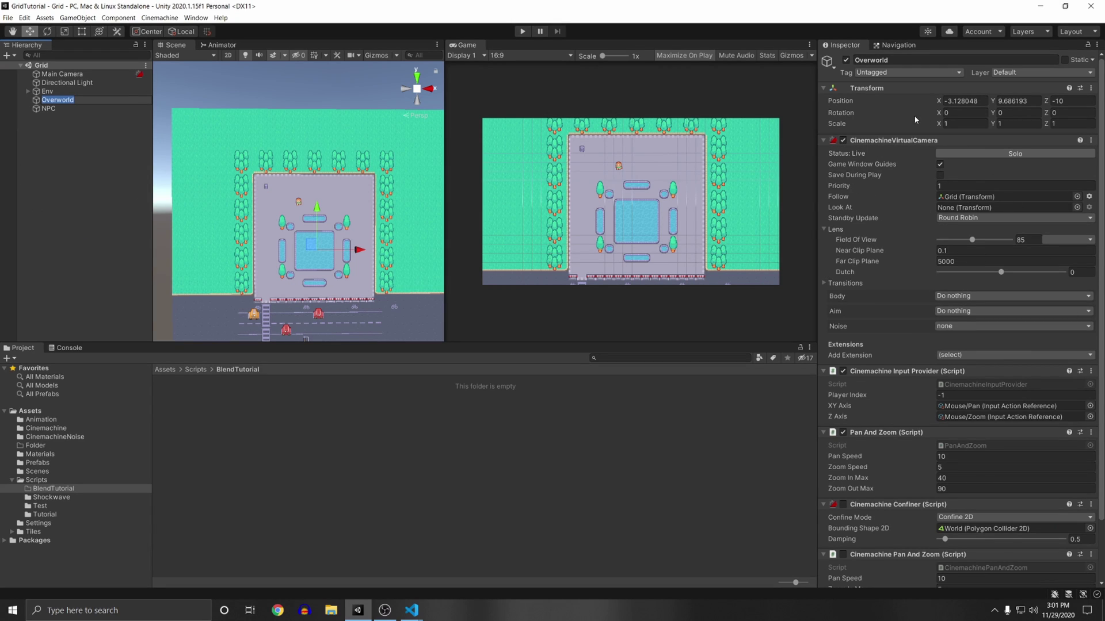
pyautogui.scroll(-3, 875, 322)
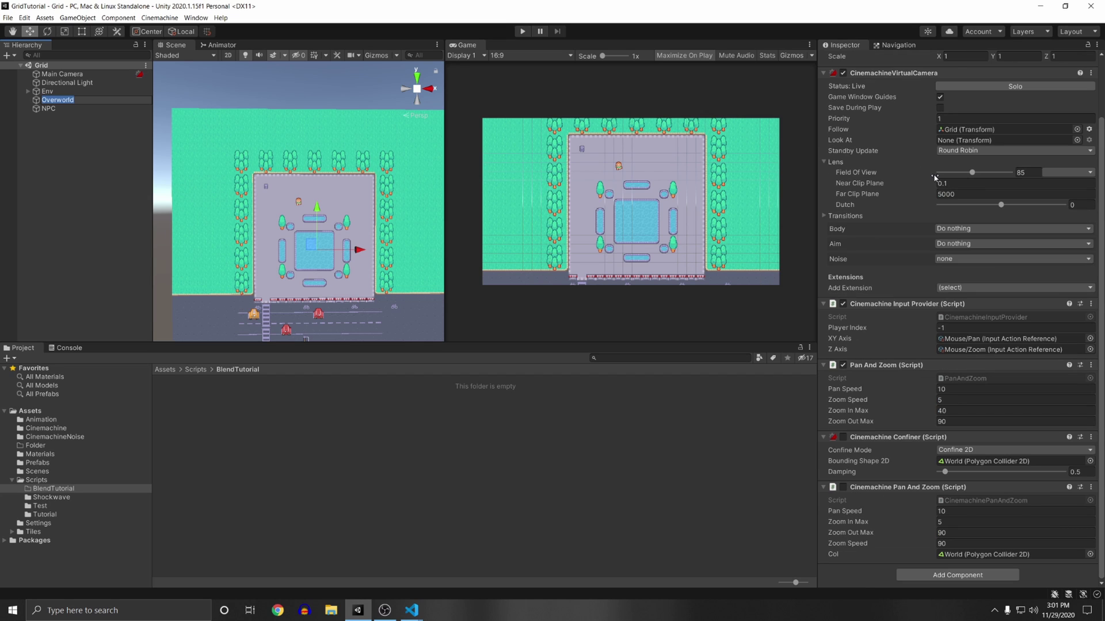
pyautogui.scroll(3, 874, 322)
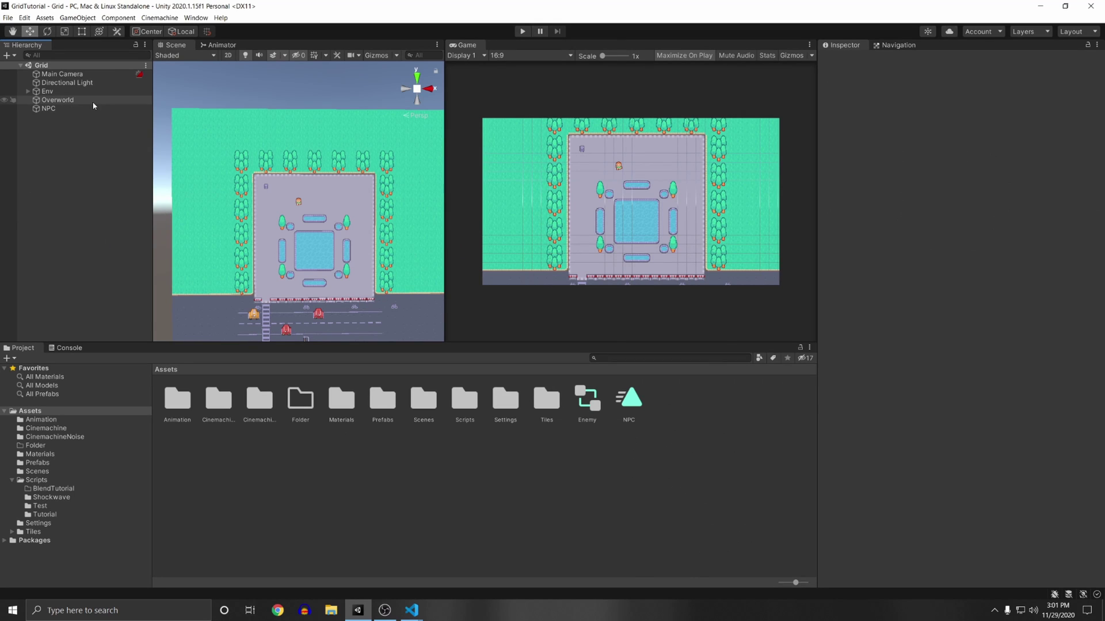
# - Inspect the Main Camera's brain and browse the Default Blend styles without changing them
pyautogui.click(84, 75)
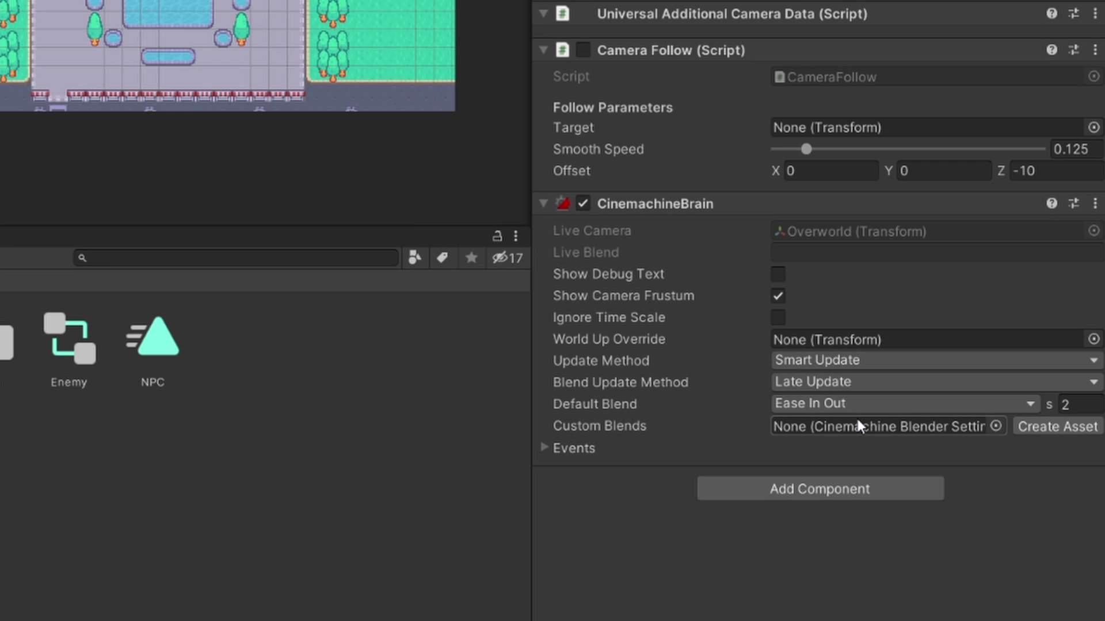
pyautogui.click(823, 402)
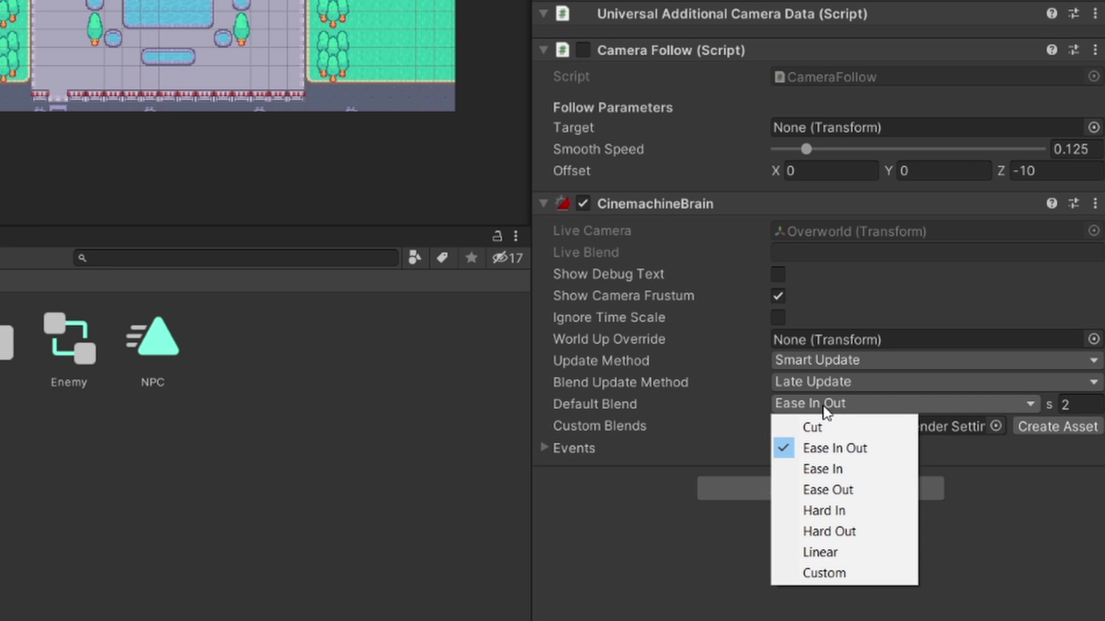
pyautogui.click(833, 397)
pyautogui.click(834, 398)
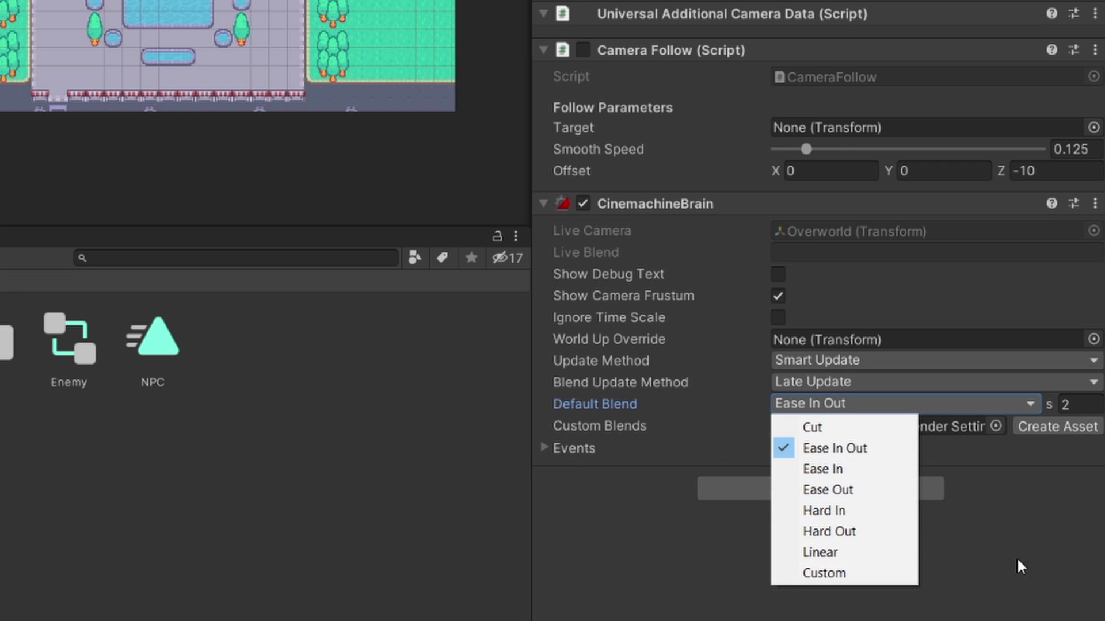
pyautogui.click(665, 490)
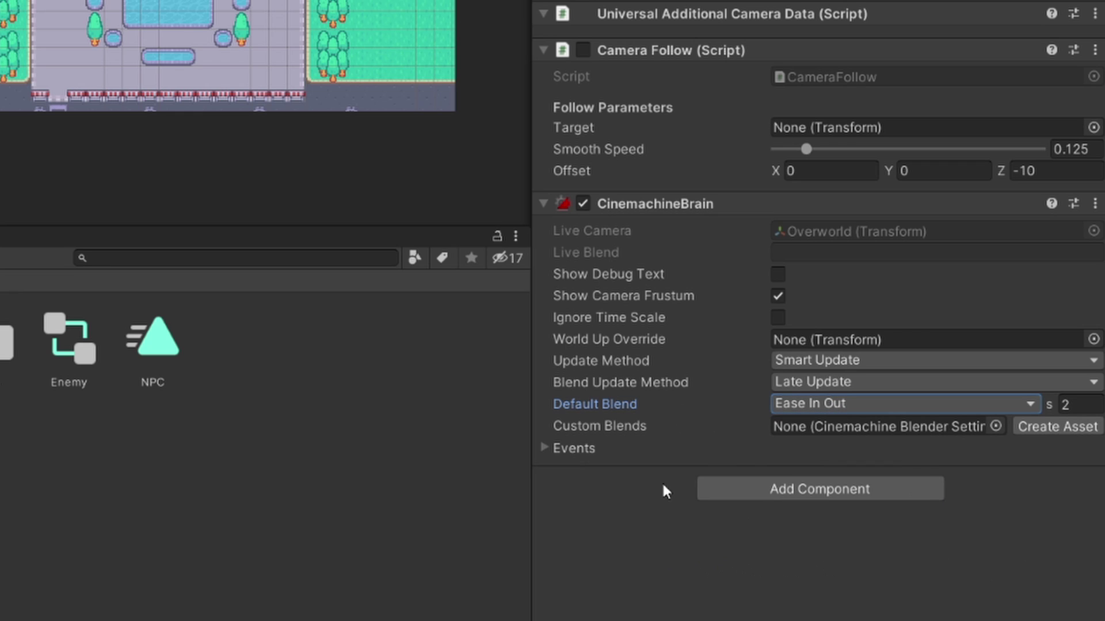
# - Create a Custom Blends asset named CinemachineBlendTutorial in the Assets/Cinemachine folder
pyautogui.click(602, 425)
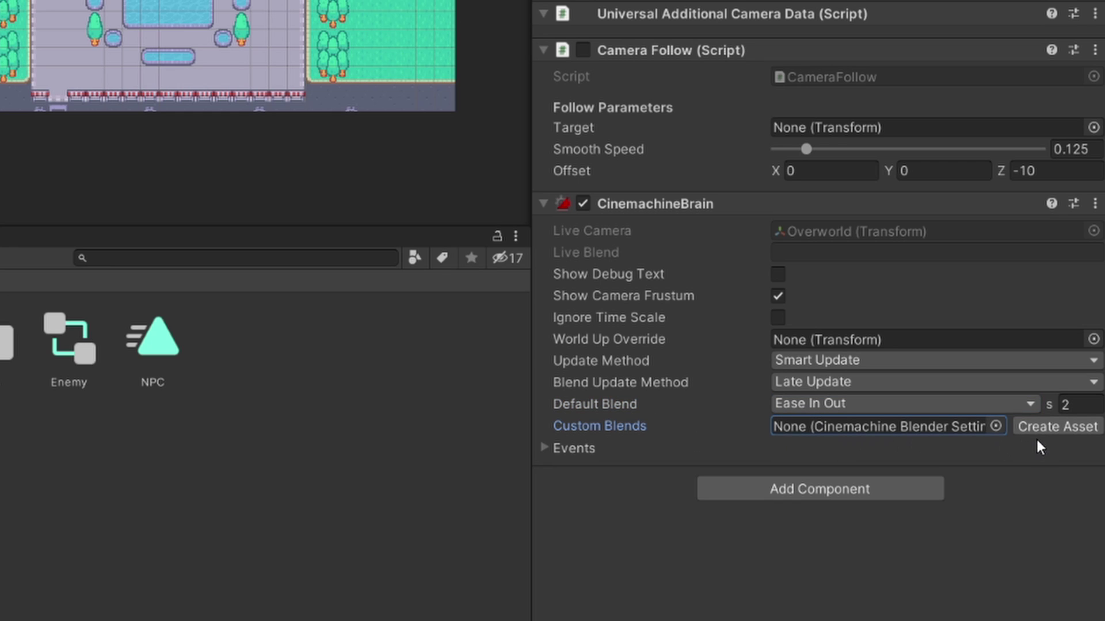
pyautogui.click(1043, 430)
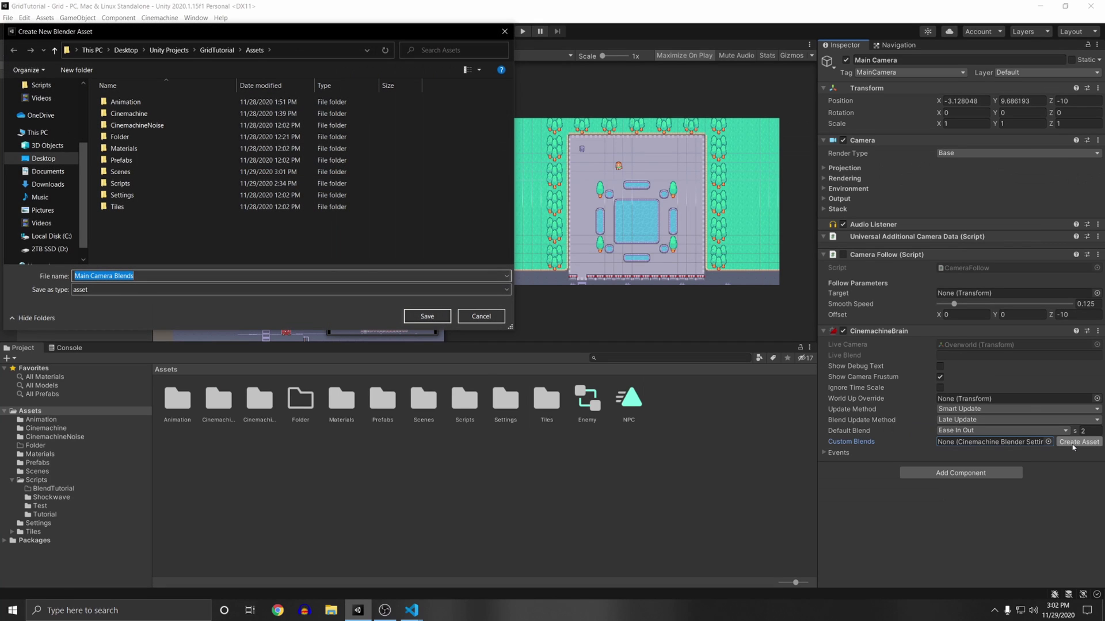
pyautogui.doubleClick(129, 113)
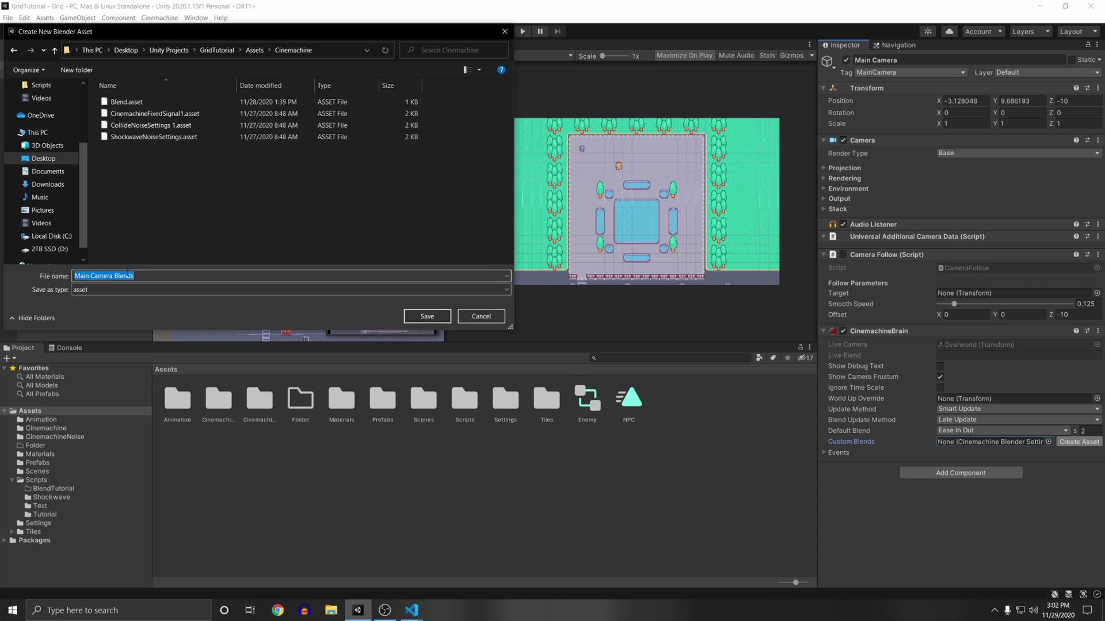
pyautogui.write('CinemachineBlendTutorial')
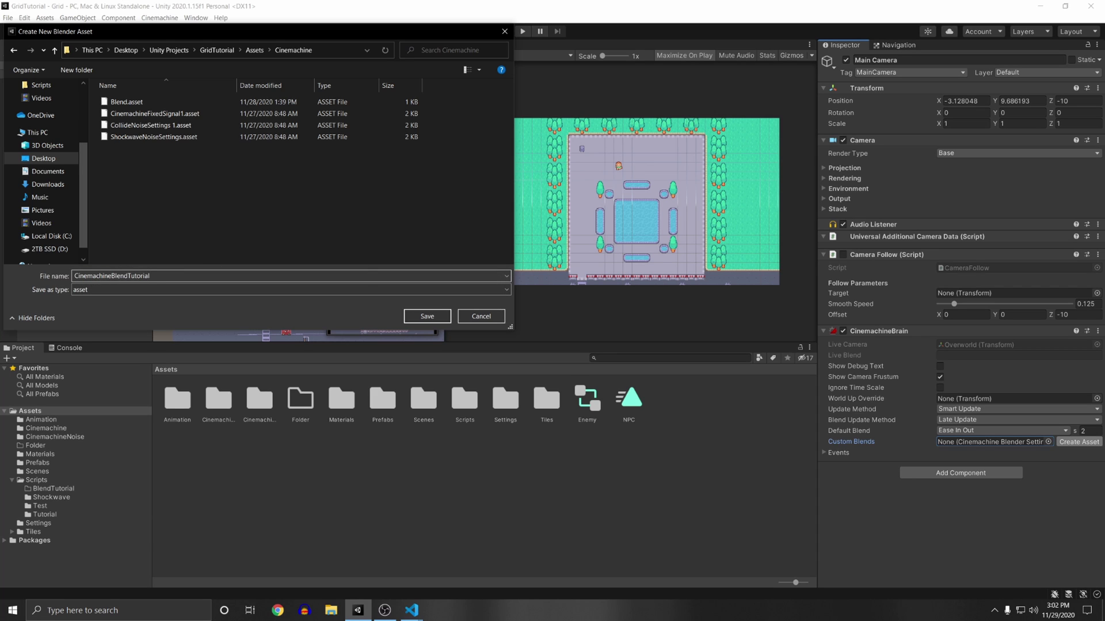
pyautogui.press('Return')
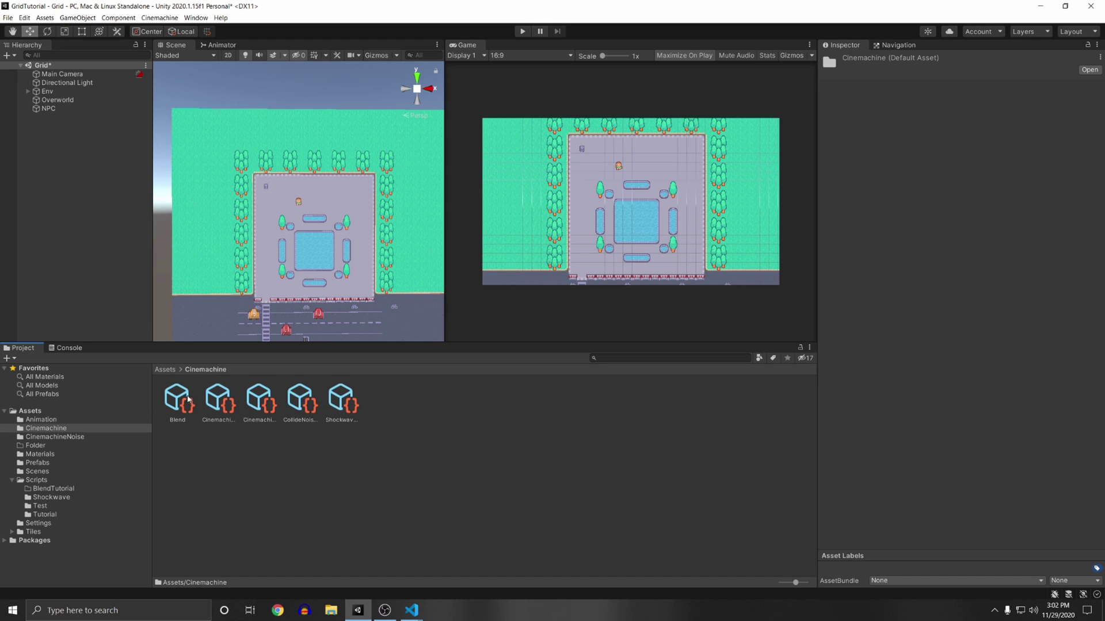
pyautogui.click(175, 397)
# - In CinemachineBlendTutorial, add a 2 s blend from Overworld to NPC with Custom style
pyautogui.click(213, 419)
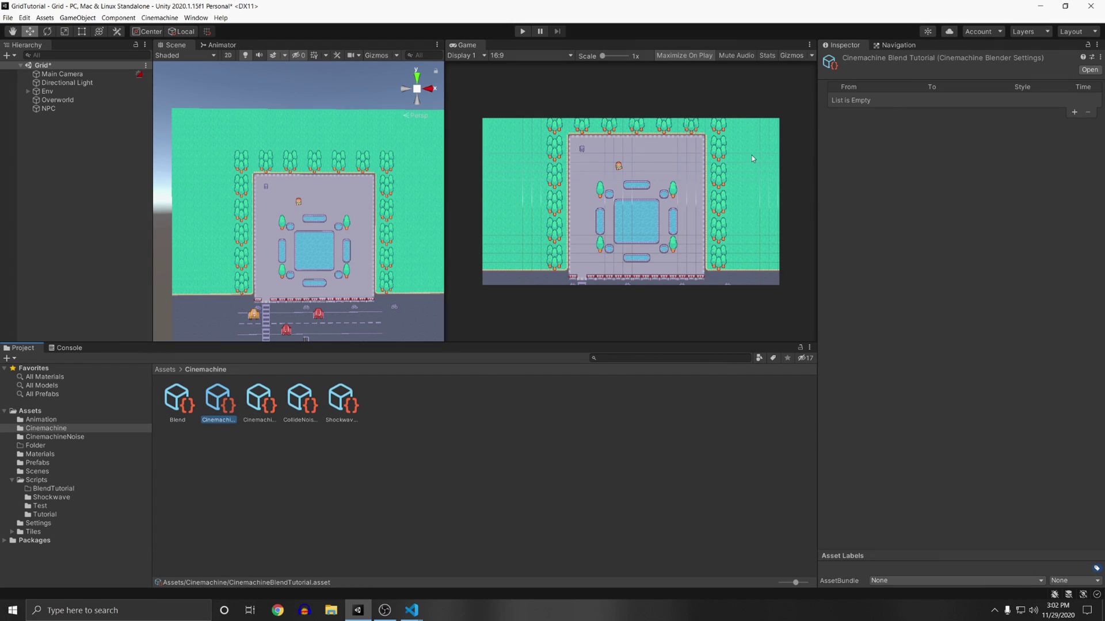
pyautogui.moveTo(817, 174); pyautogui.dragTo(656, 178)
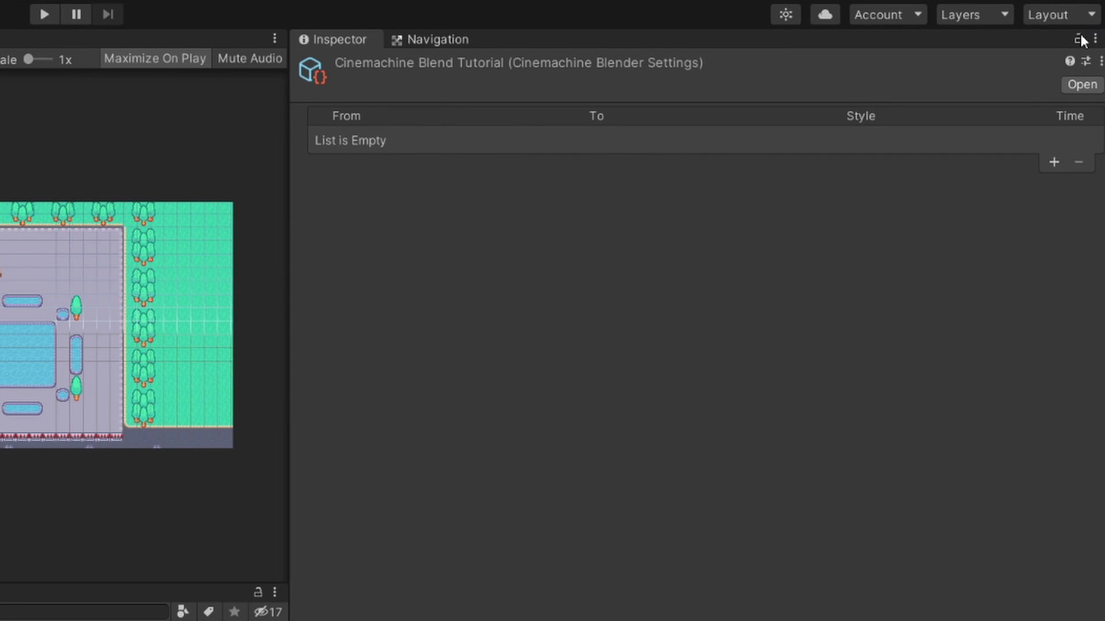
pyautogui.click(1054, 162)
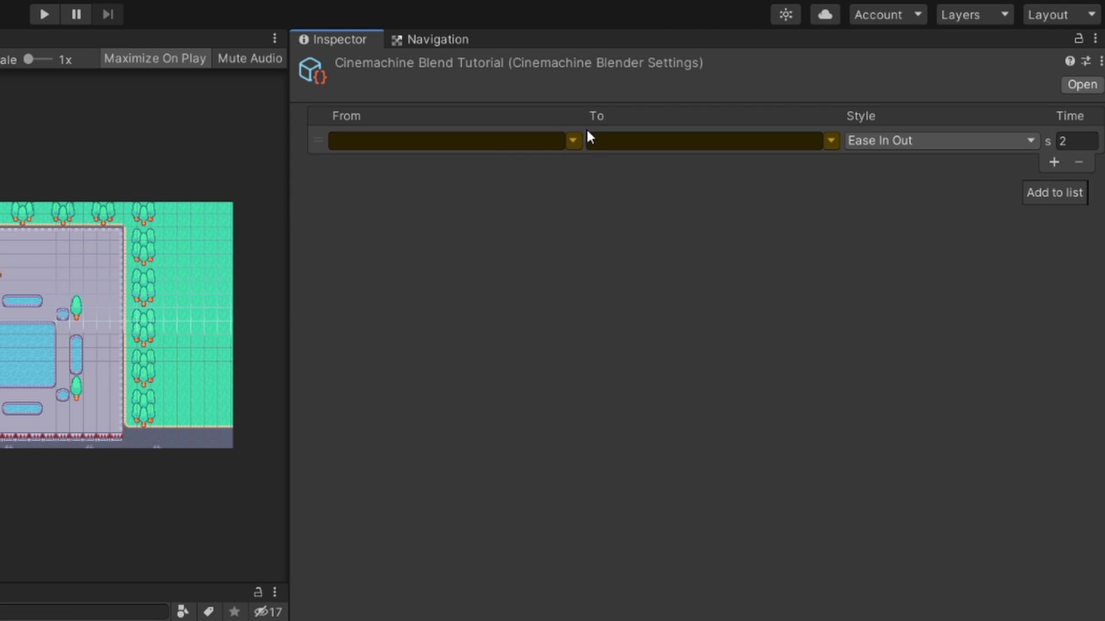
pyautogui.click(574, 140)
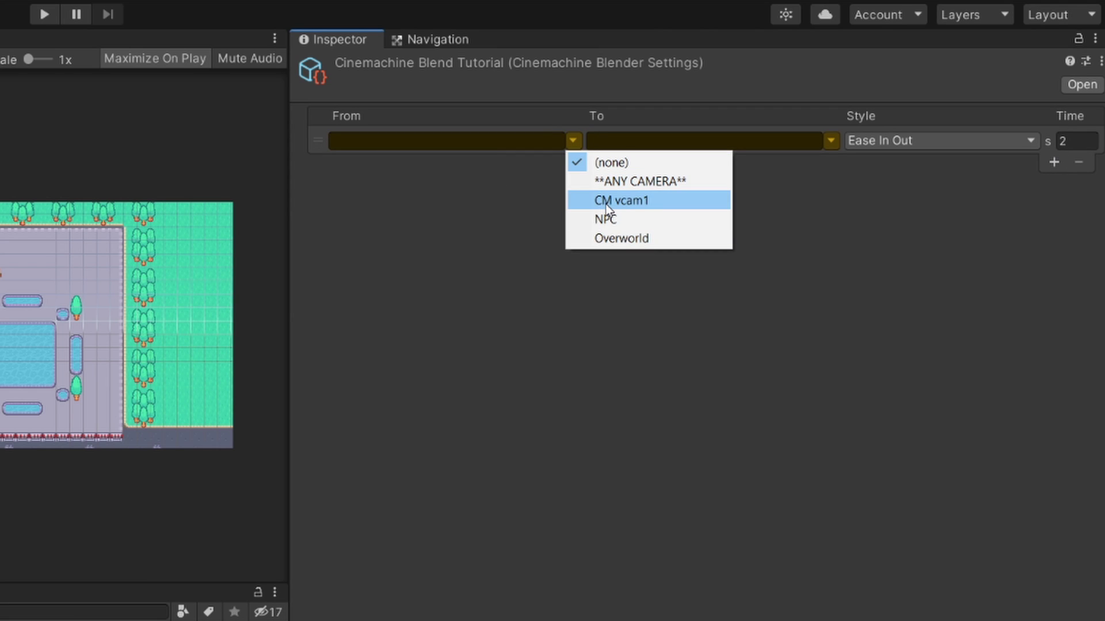
pyautogui.click(631, 240)
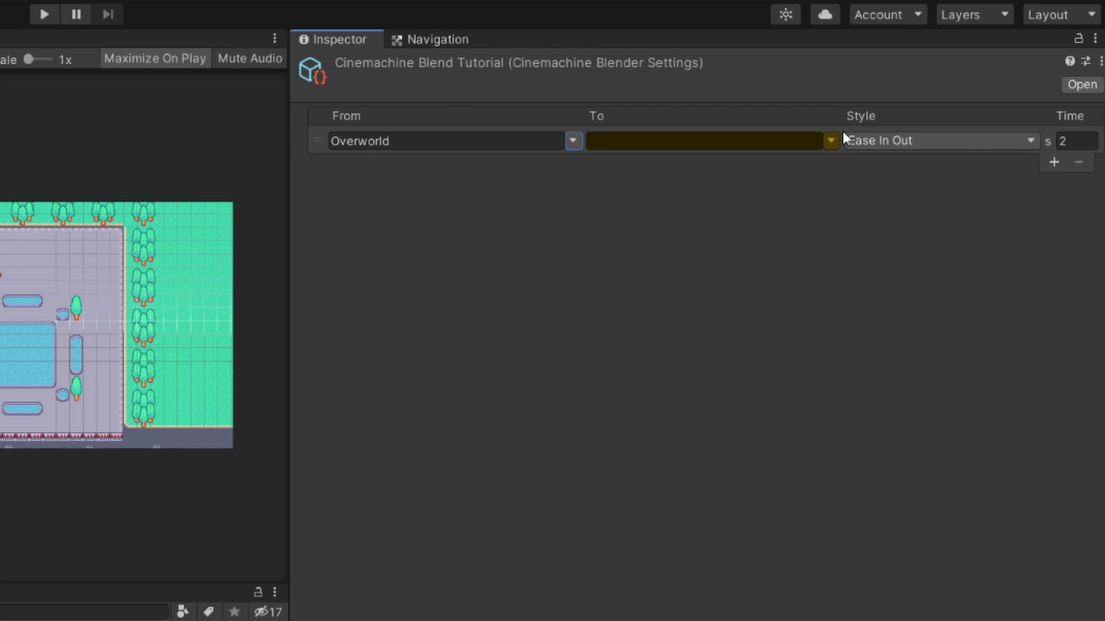
pyautogui.click(832, 142)
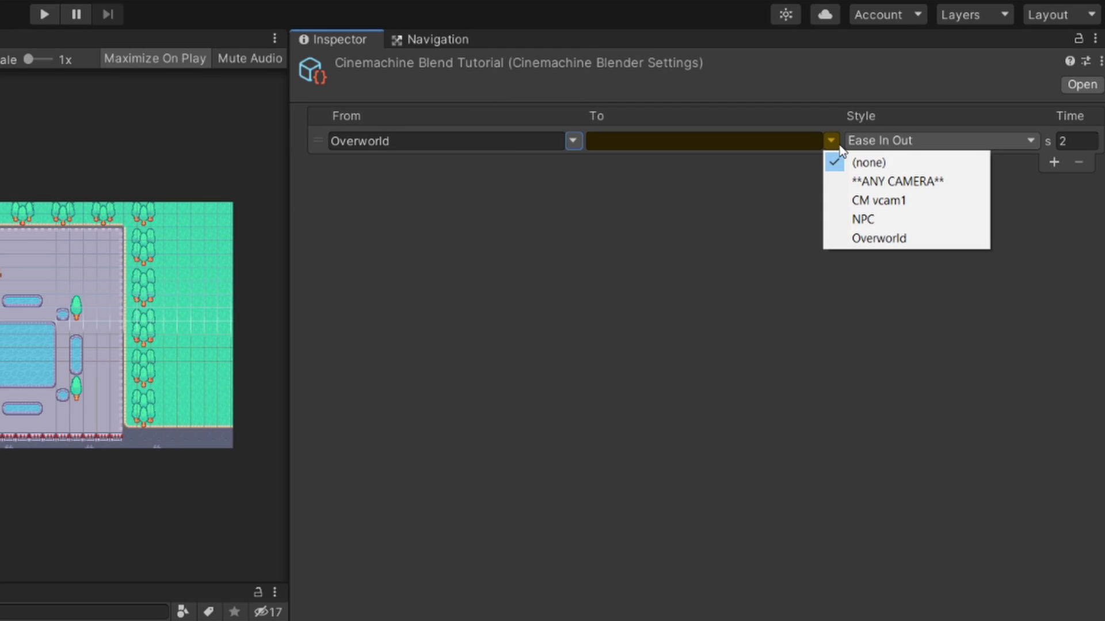
pyautogui.click(846, 219)
pyautogui.click(891, 141)
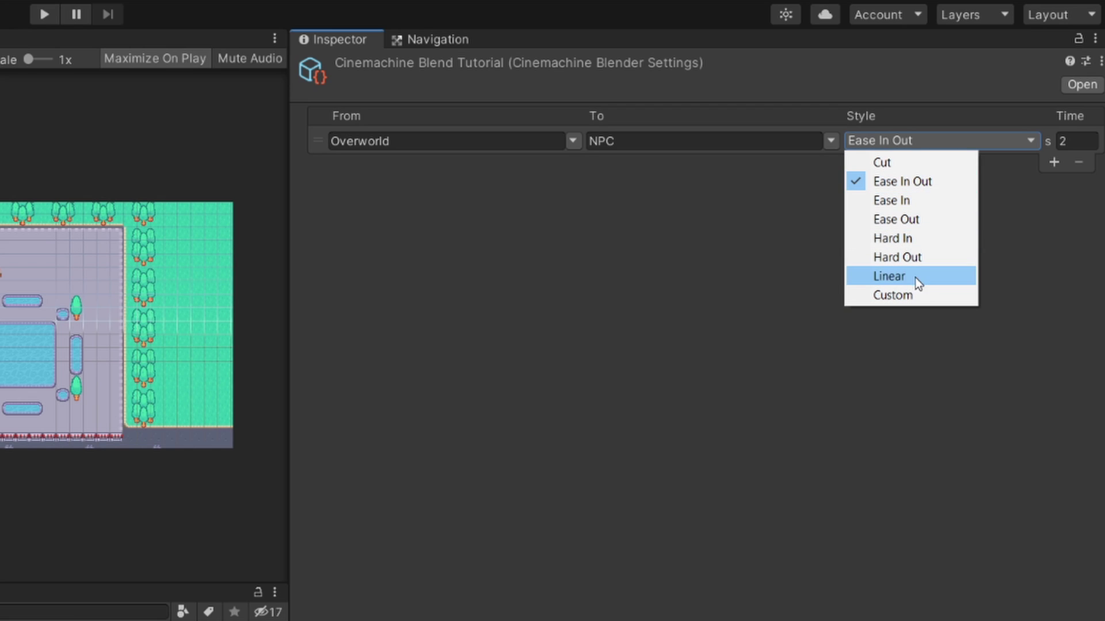
pyautogui.click(916, 295)
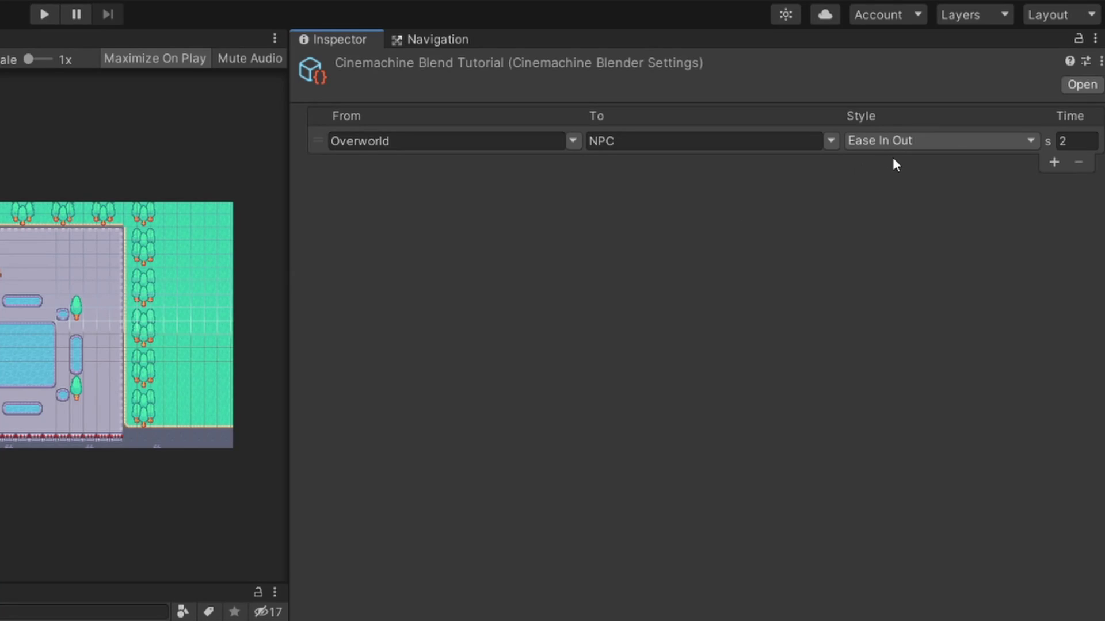
pyautogui.click(895, 142)
pyautogui.click(930, 297)
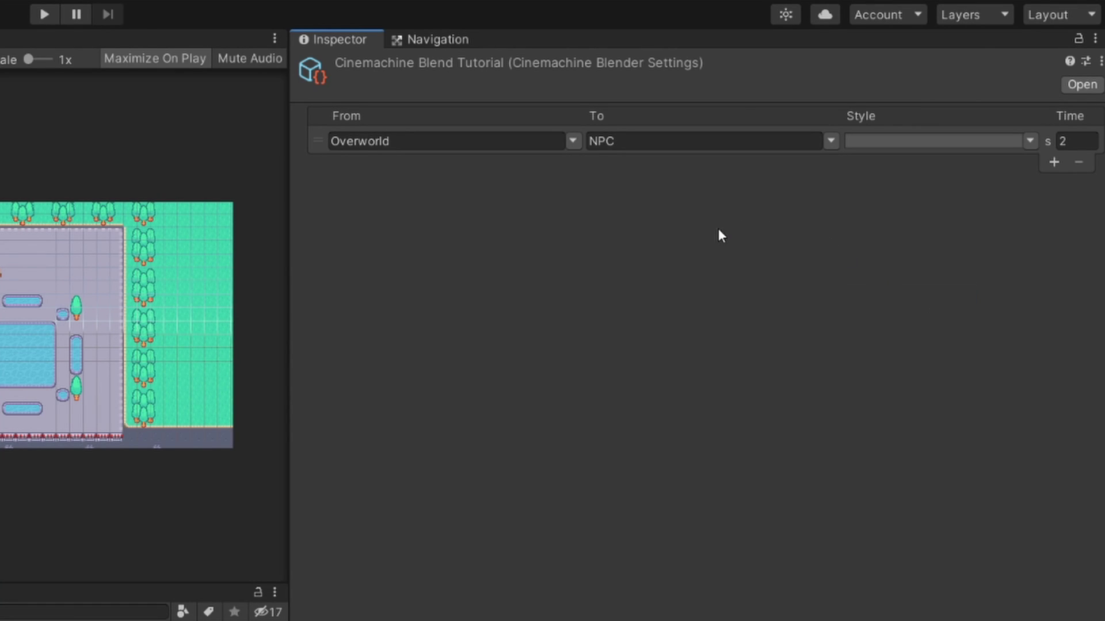
# - Give the Overworld-to-NPC custom blend an ease-in curve shape
pyautogui.click(869, 141)
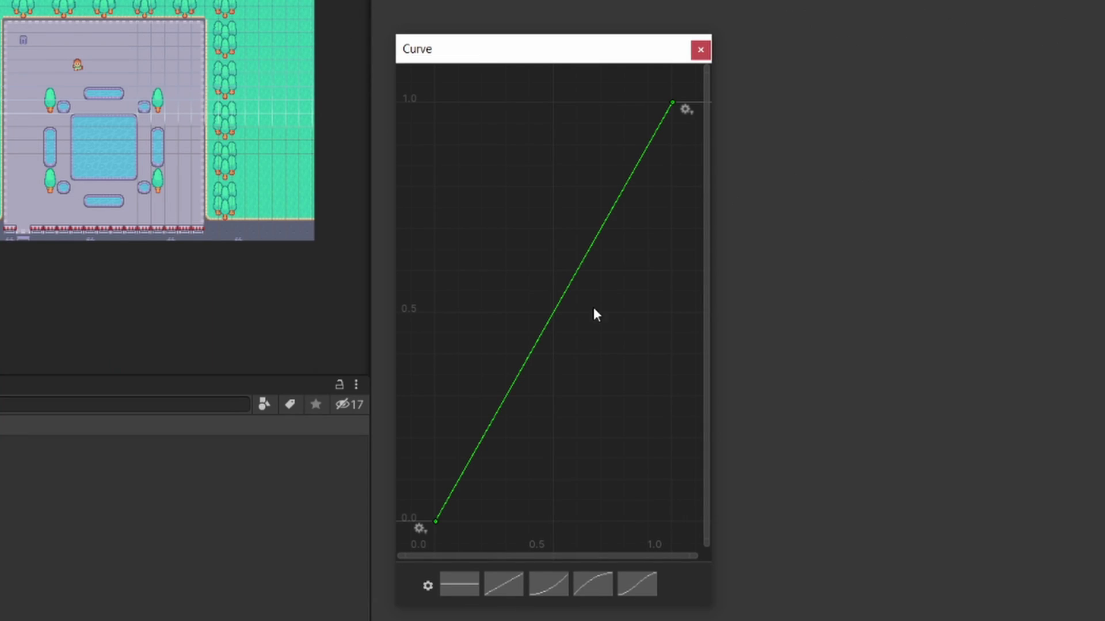
pyautogui.click(549, 584)
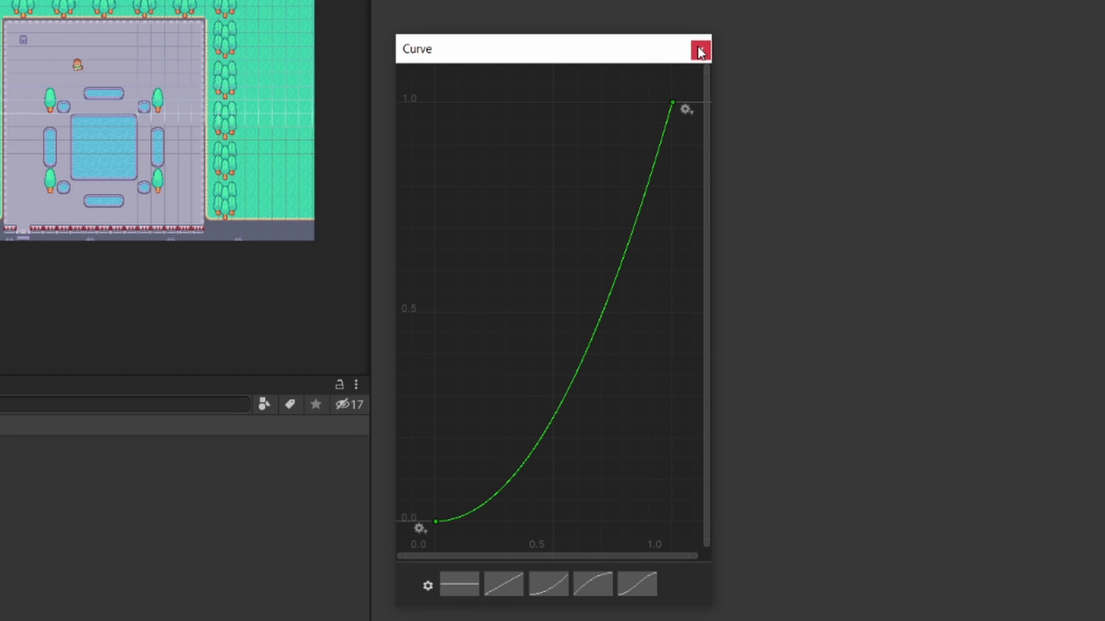
pyautogui.click(701, 50)
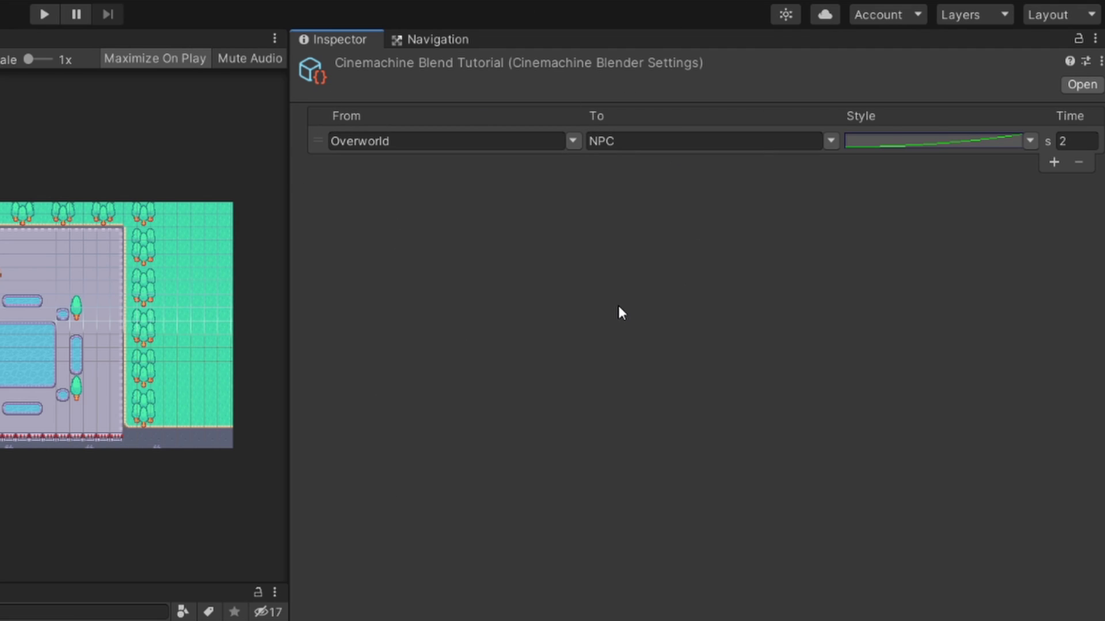
# - Add a second blend row from NPC to Overworld using the Hard Out style
pyautogui.click(1054, 161)
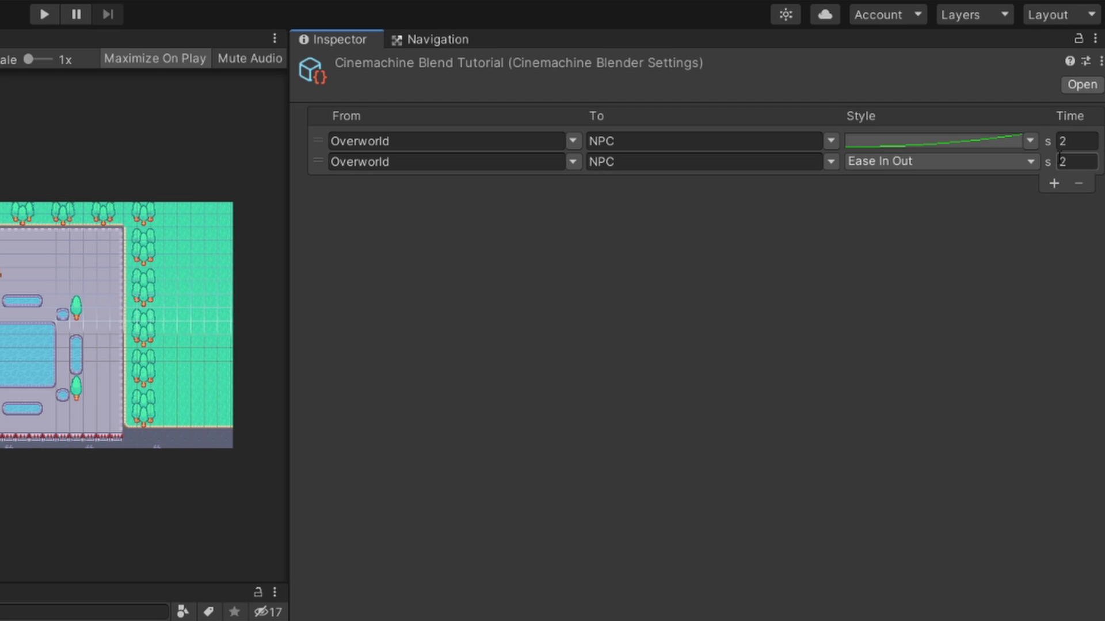
pyautogui.click(572, 161)
pyautogui.click(595, 244)
pyautogui.click(830, 162)
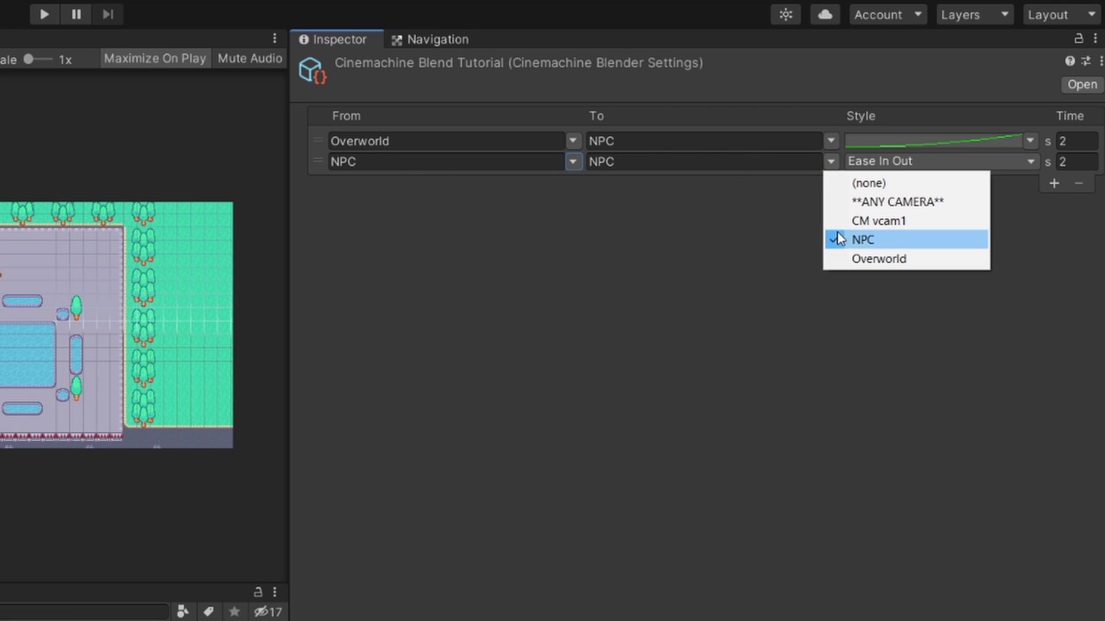
pyautogui.click(889, 259)
pyautogui.click(900, 162)
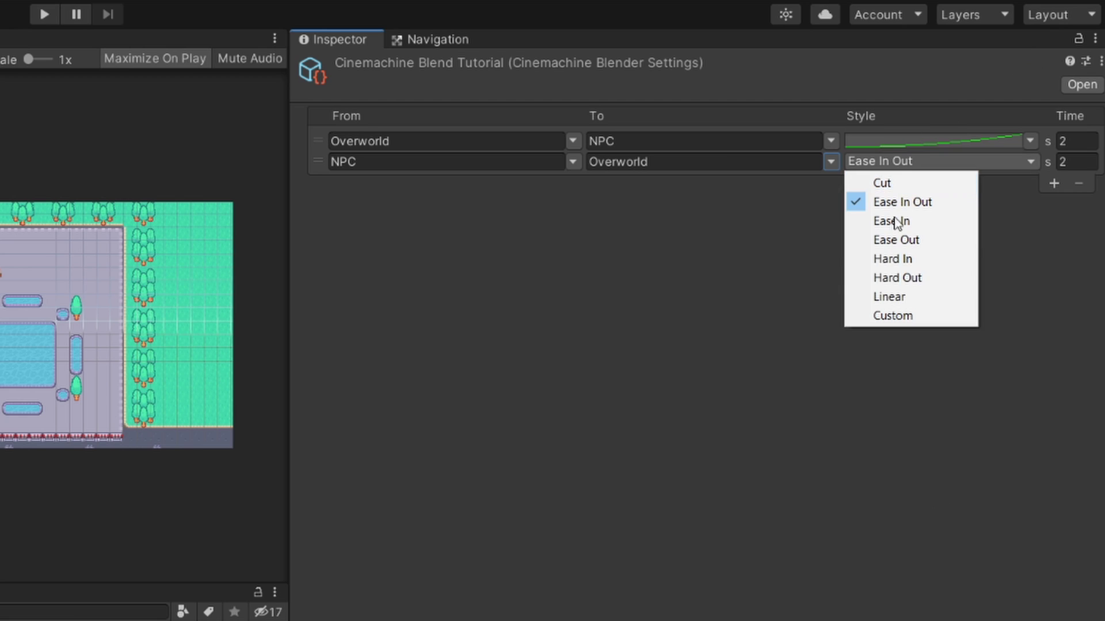
pyautogui.click(907, 278)
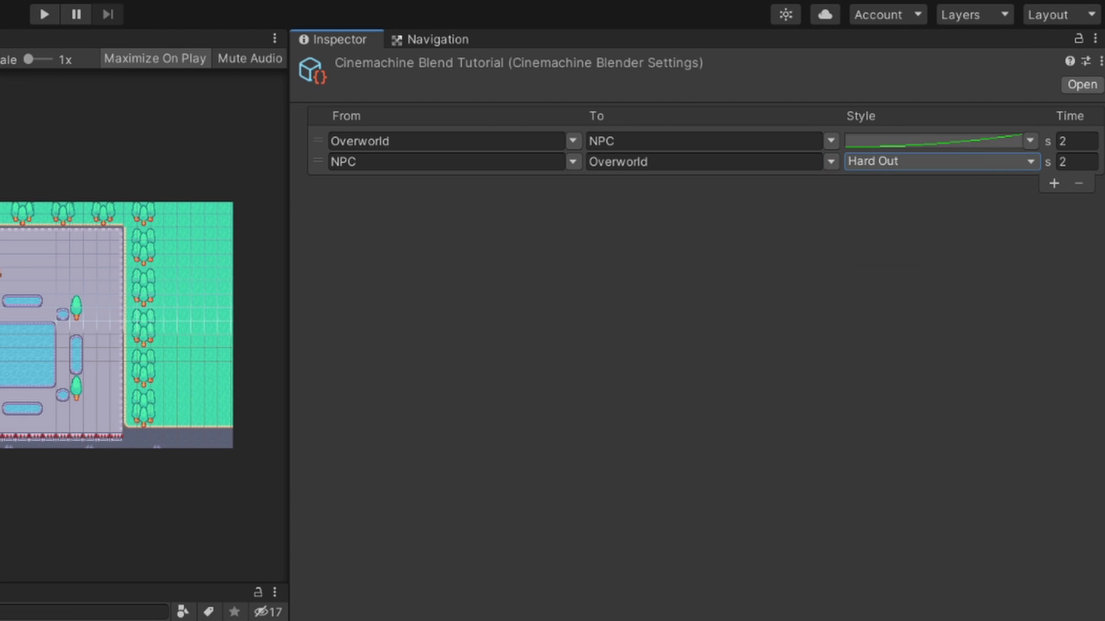
pyautogui.moveTo(392, 467); pyautogui.dragTo(318, 458)
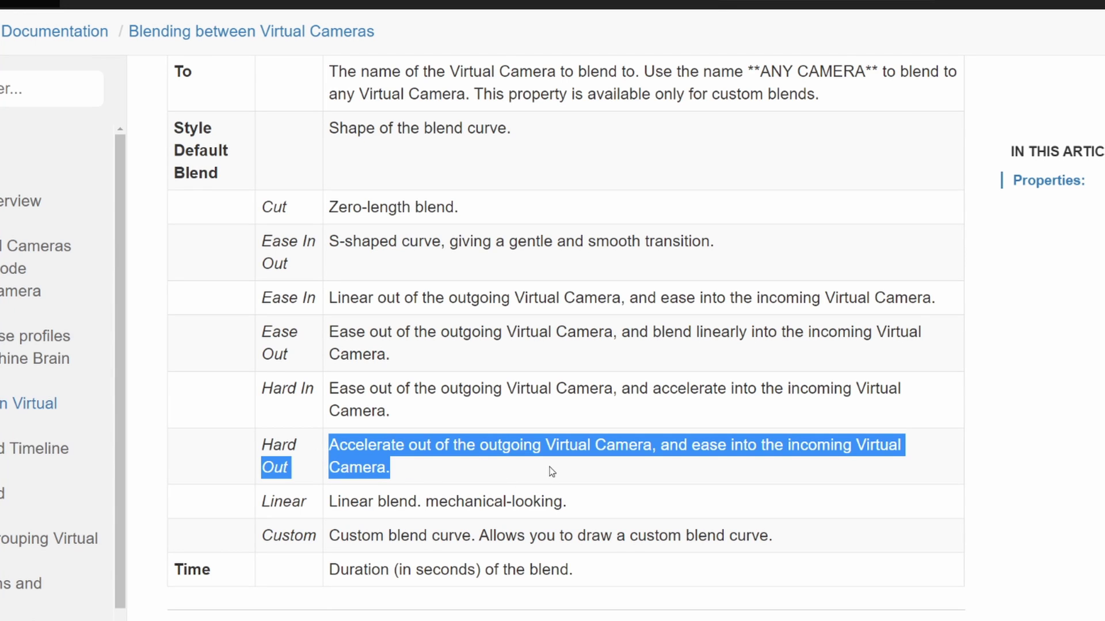
pyautogui.click(552, 472)
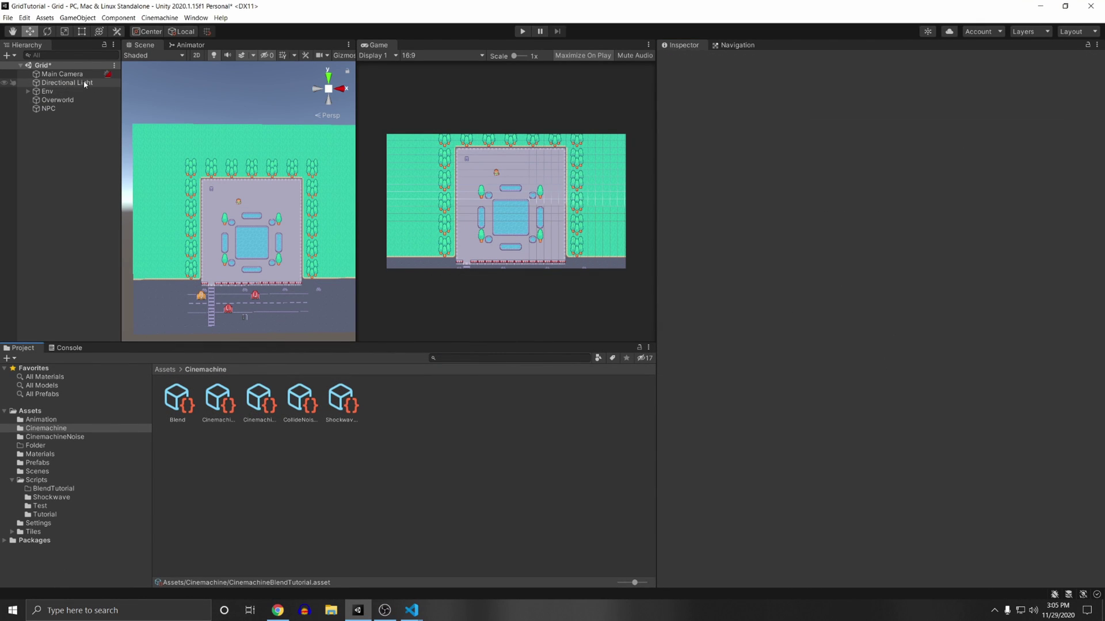
# - Assign CinemachineBlendTutorial as the Main Camera brain's Custom Blends asset
pyautogui.click(62, 74)
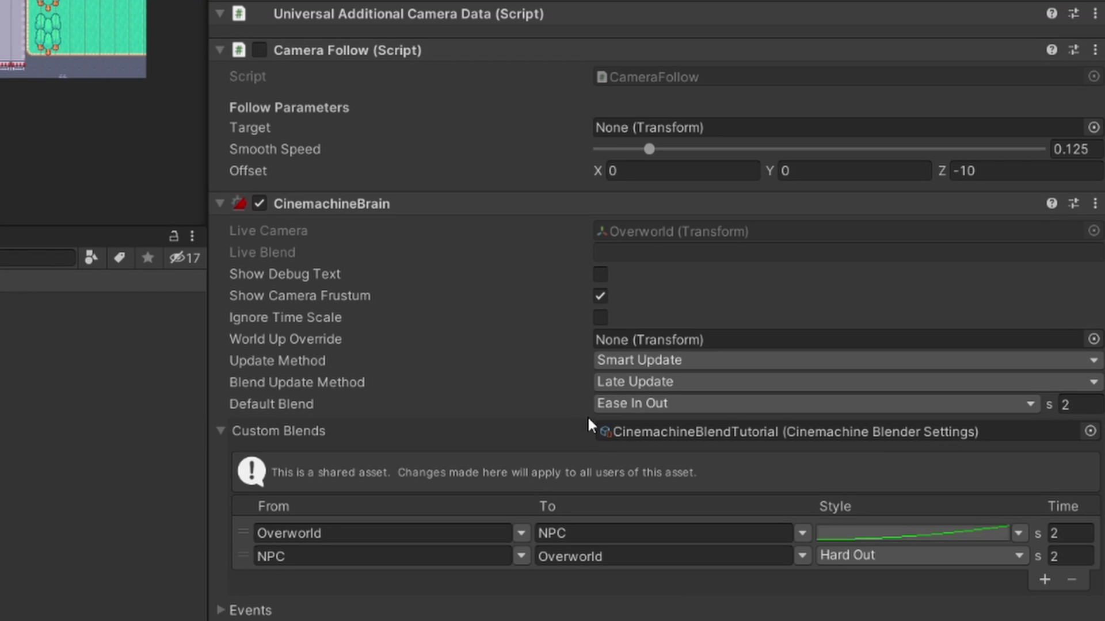
pyautogui.click(1017, 430)
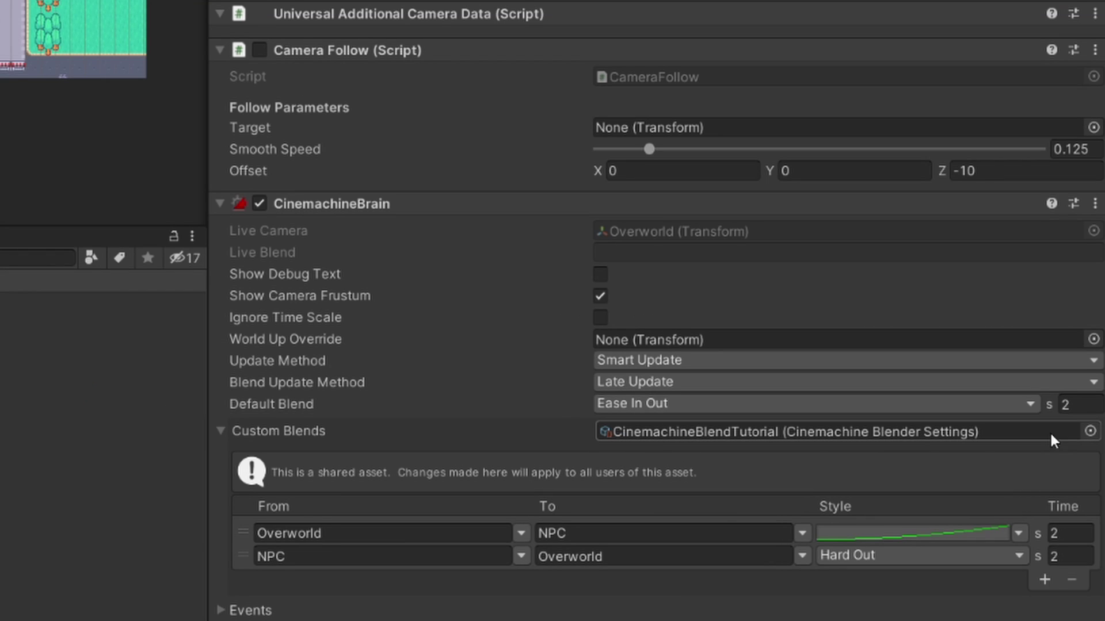
pyautogui.click(1090, 432)
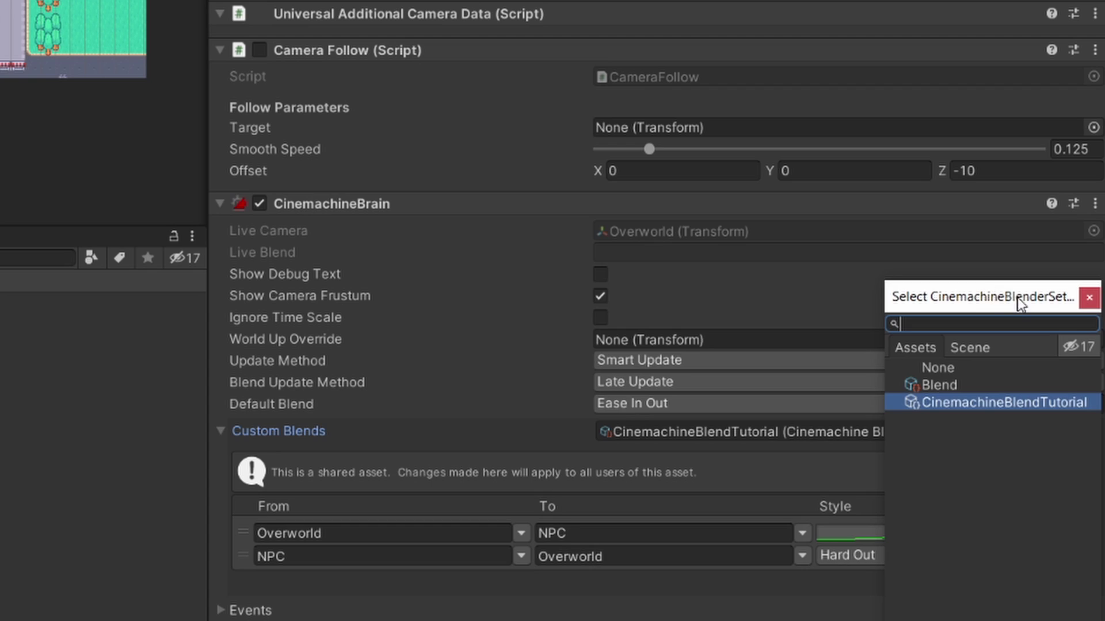
pyautogui.moveTo(1017, 298); pyautogui.dragTo(607, 246)
pyautogui.click(670, 241)
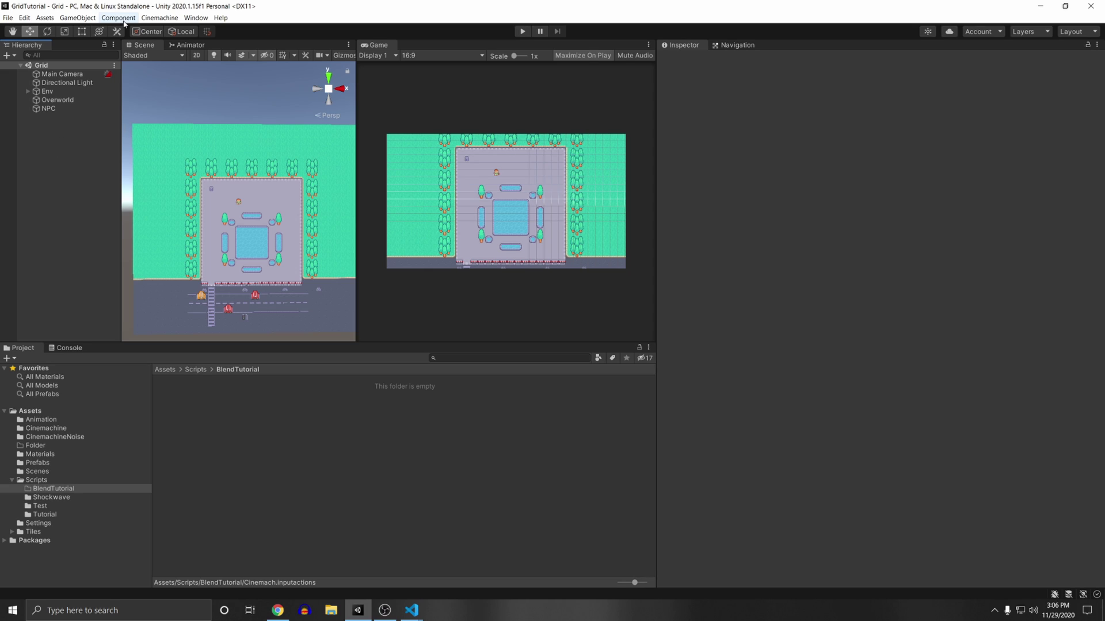
# - Create a State-Driven Camera from the Cinemachine menu and select its child CM vcam2
pyautogui.click(159, 18)
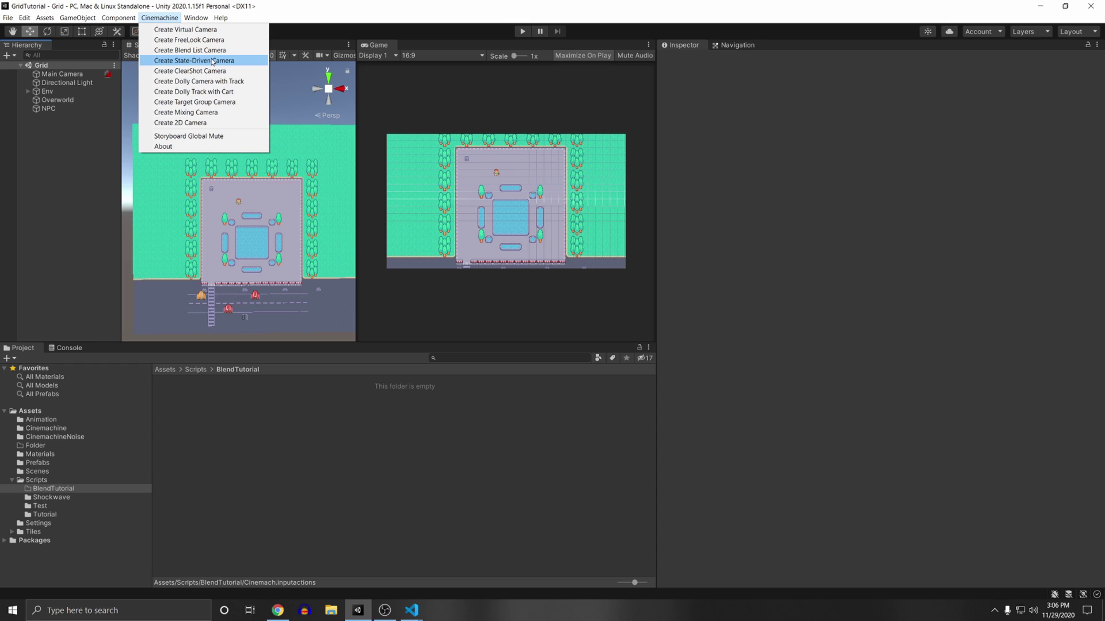
pyautogui.click(65, 102)
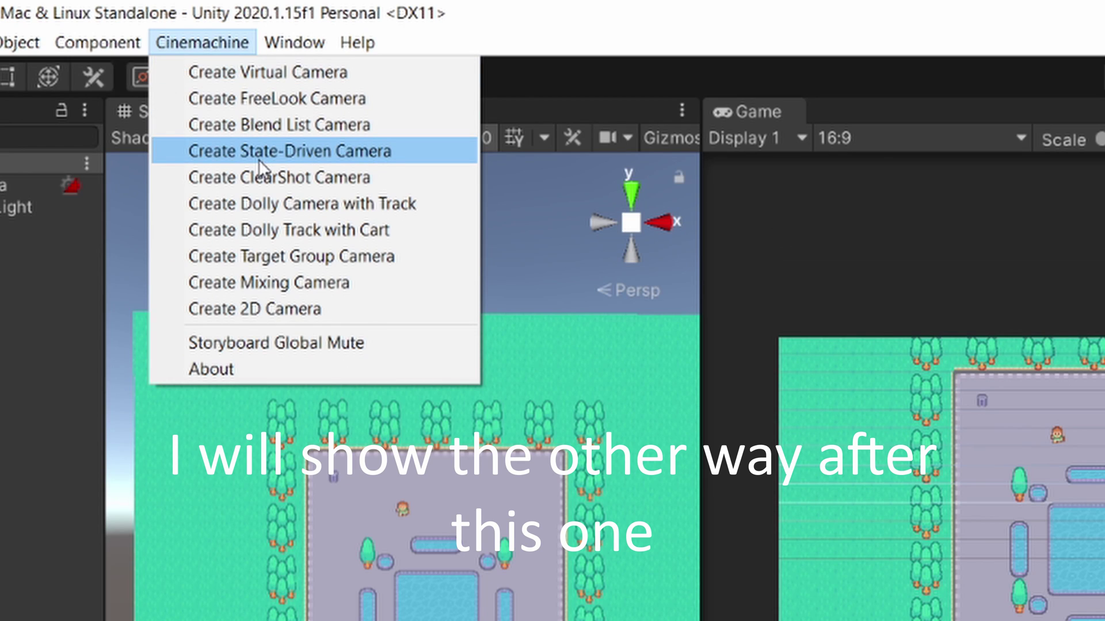
pyautogui.click(244, 151)
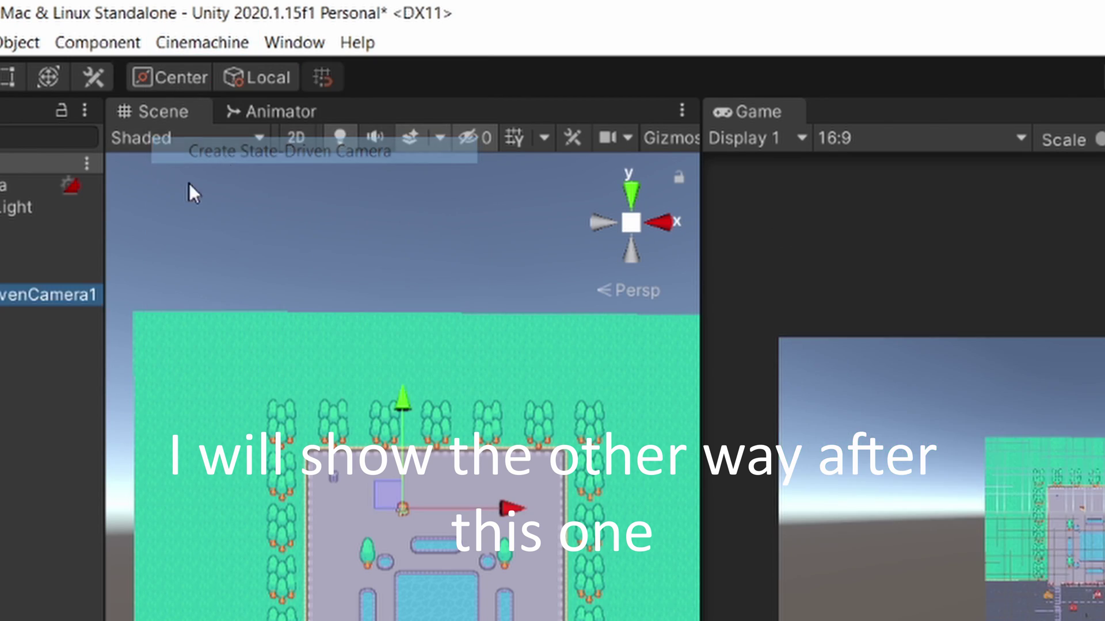
pyautogui.click(65, 125)
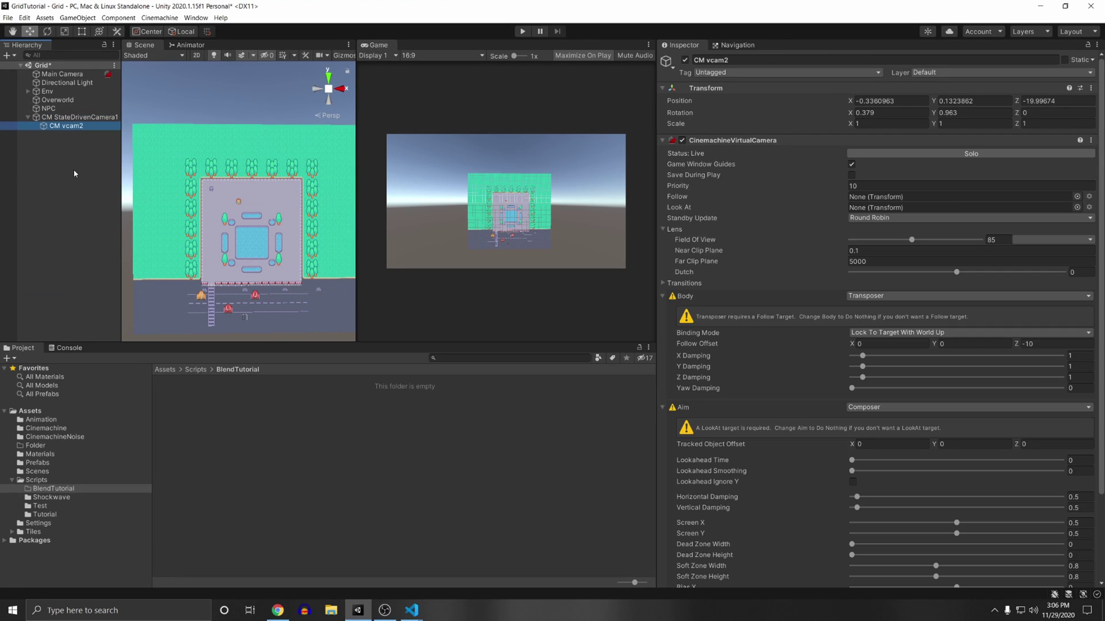
# - Delete CM vcam2 and rename the state-driven camera to StateDrivenCamera
pyautogui.press('Delete')
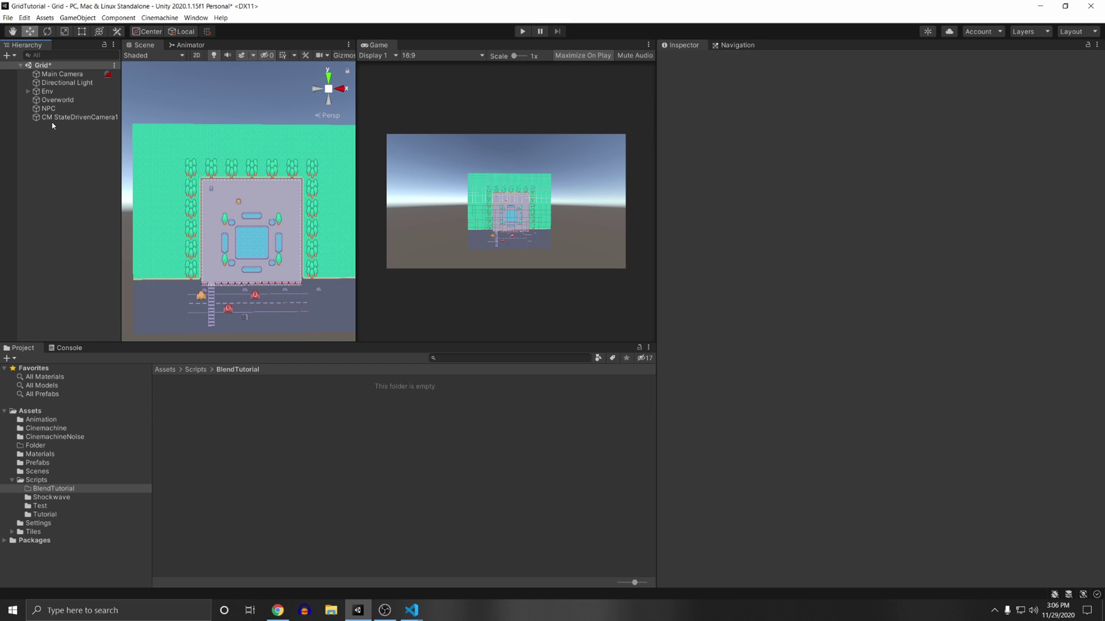
pyautogui.click(61, 116)
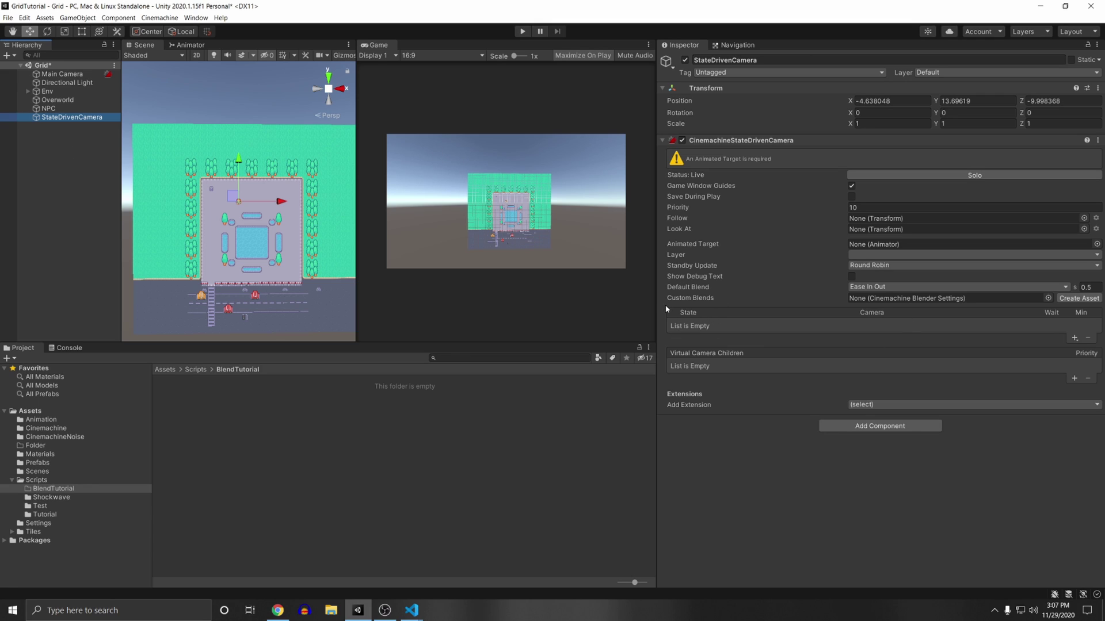
pyautogui.click(720, 354)
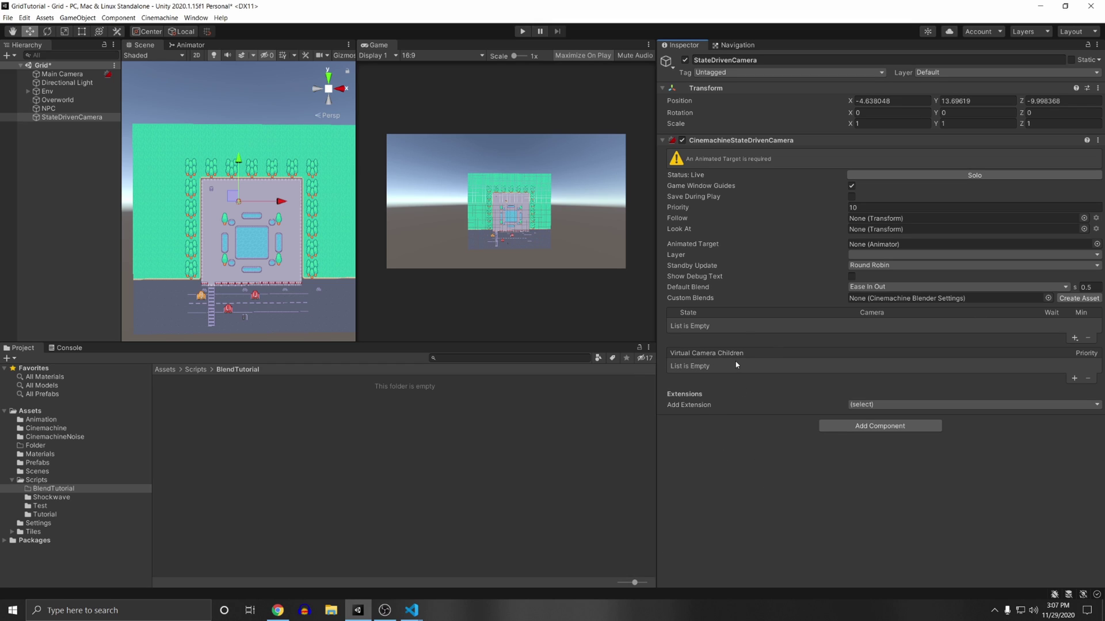
# - Make the Overworld and NPC virtual cameras children of StateDrivenCamera
pyautogui.click(83, 108)
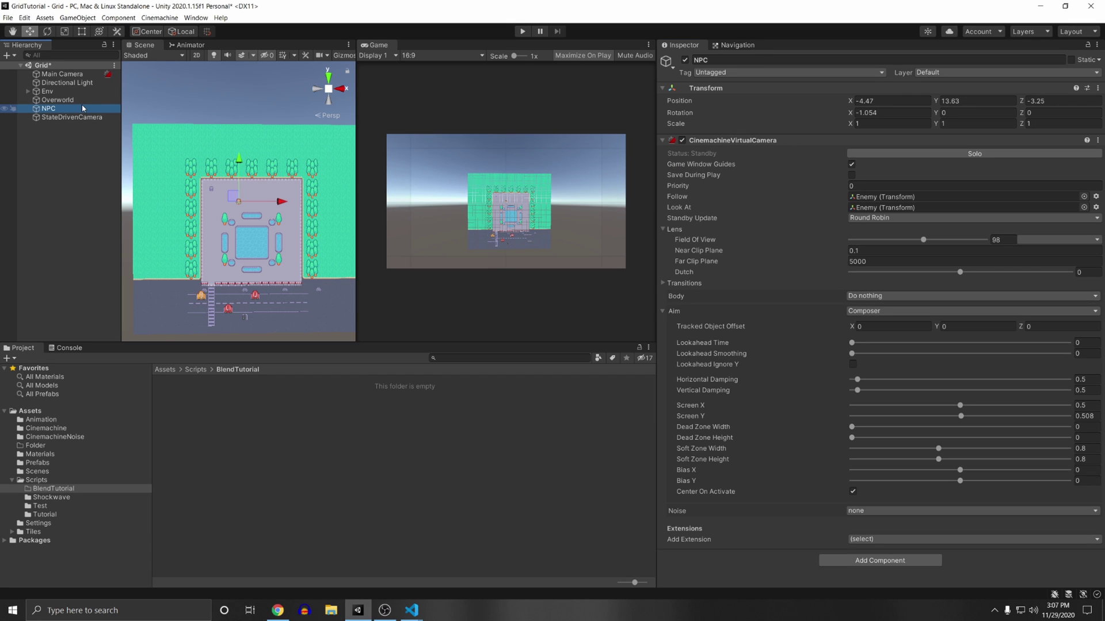
pyautogui.keyDown('ctrl'); pyautogui.click(63, 100); pyautogui.keyUp('ctrl')
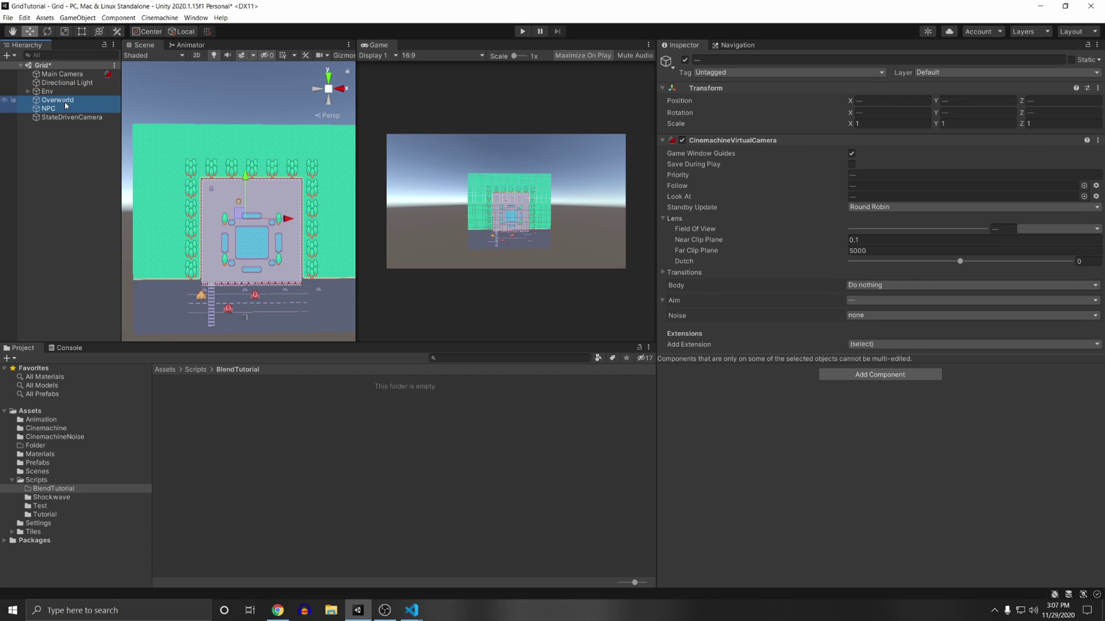
pyautogui.click(52, 110)
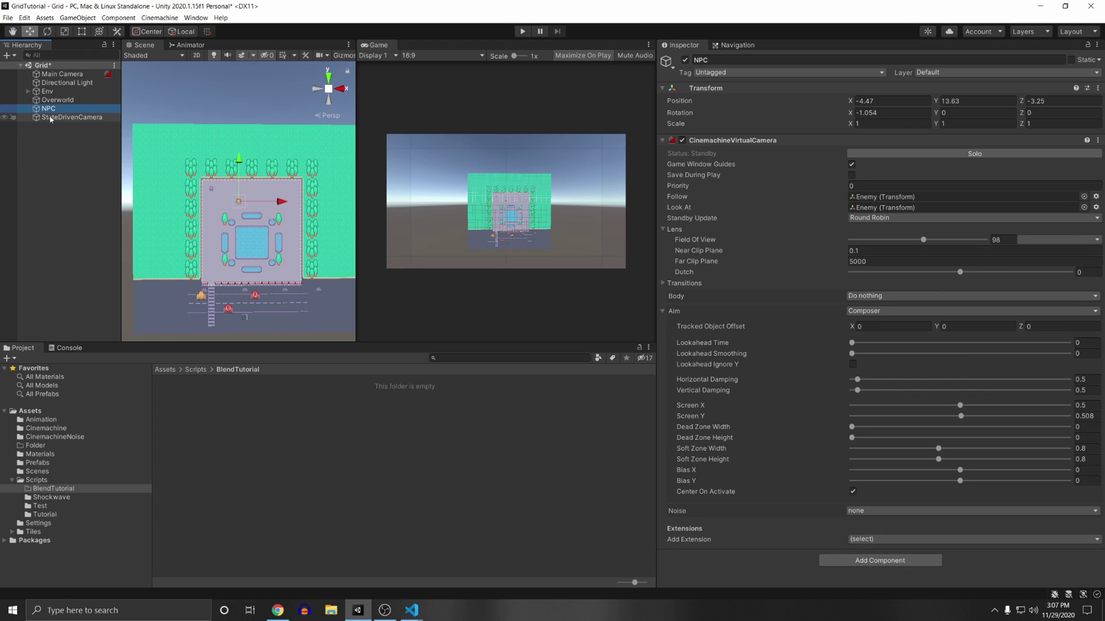
pyautogui.keyDown('ctrl'); pyautogui.click(57, 100); pyautogui.keyUp('ctrl')
pyautogui.moveTo(64, 101); pyautogui.dragTo(82, 116)
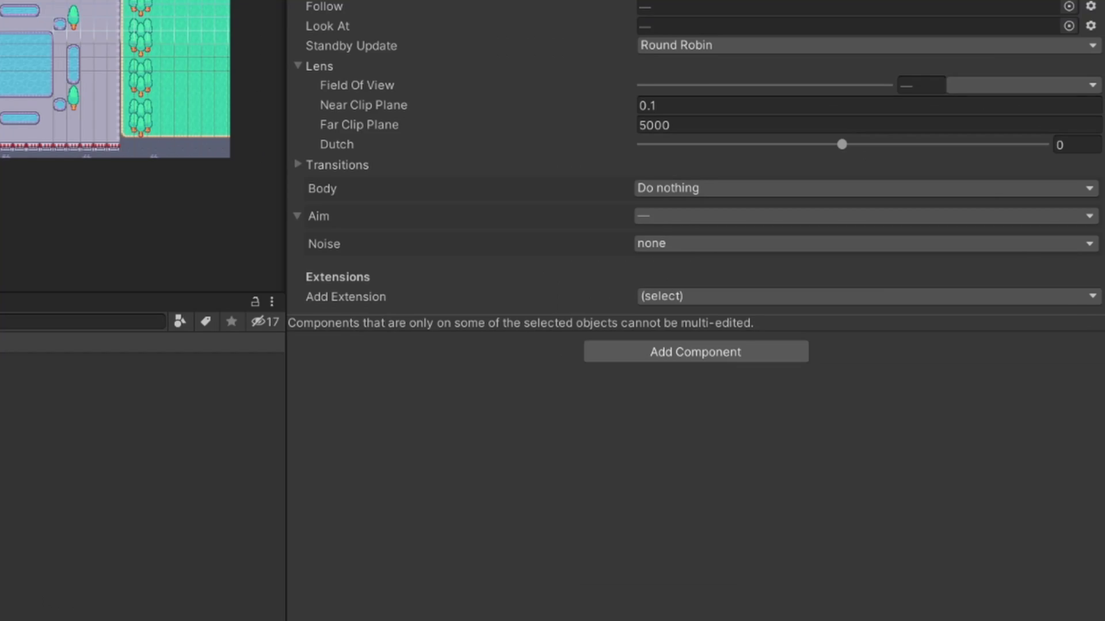
# - Give StateDrivenCamera's Overworld child priority 1, leaving NPC at priority 0
pyautogui.click(72, 100)
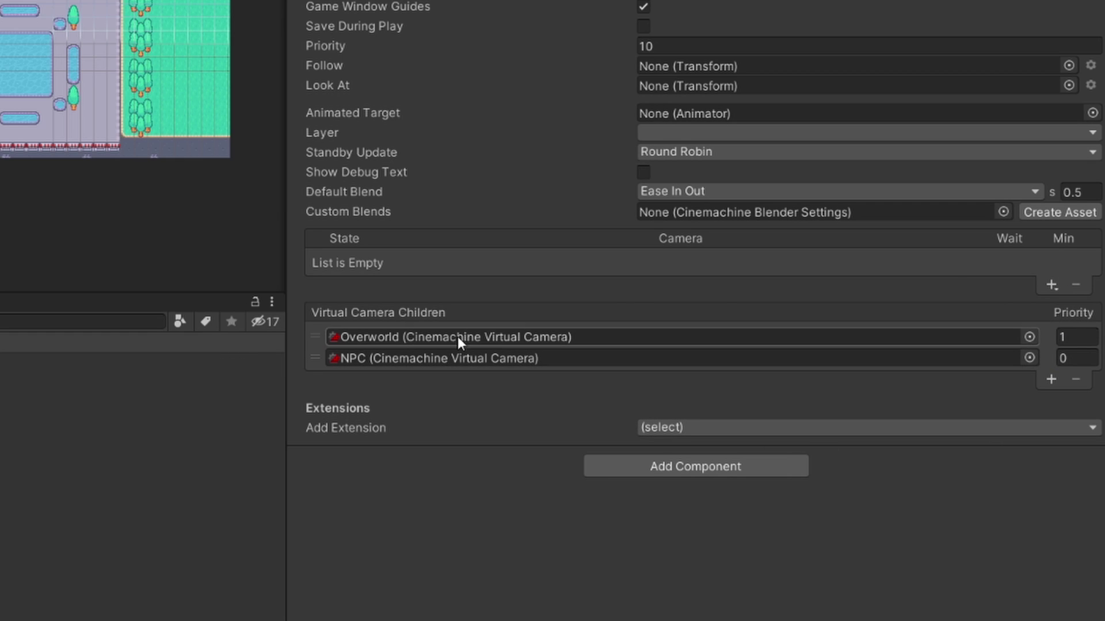
pyautogui.click(1087, 336)
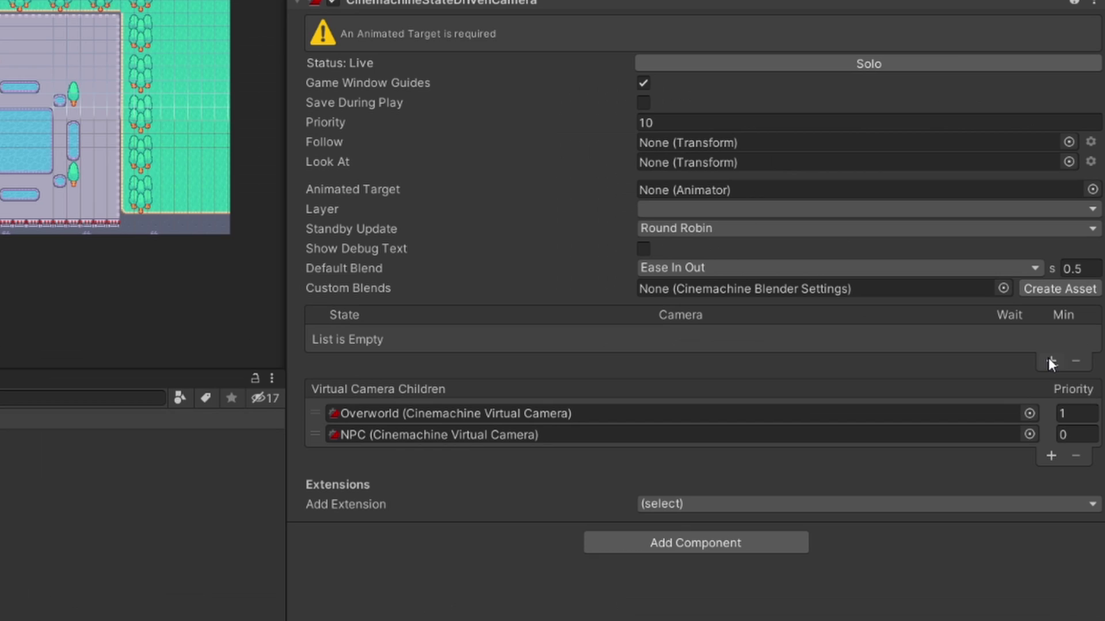
# - Add a (default) row to StateDrivenCamera's State list, leaving its camera unassigned
pyautogui.click(1073, 337)
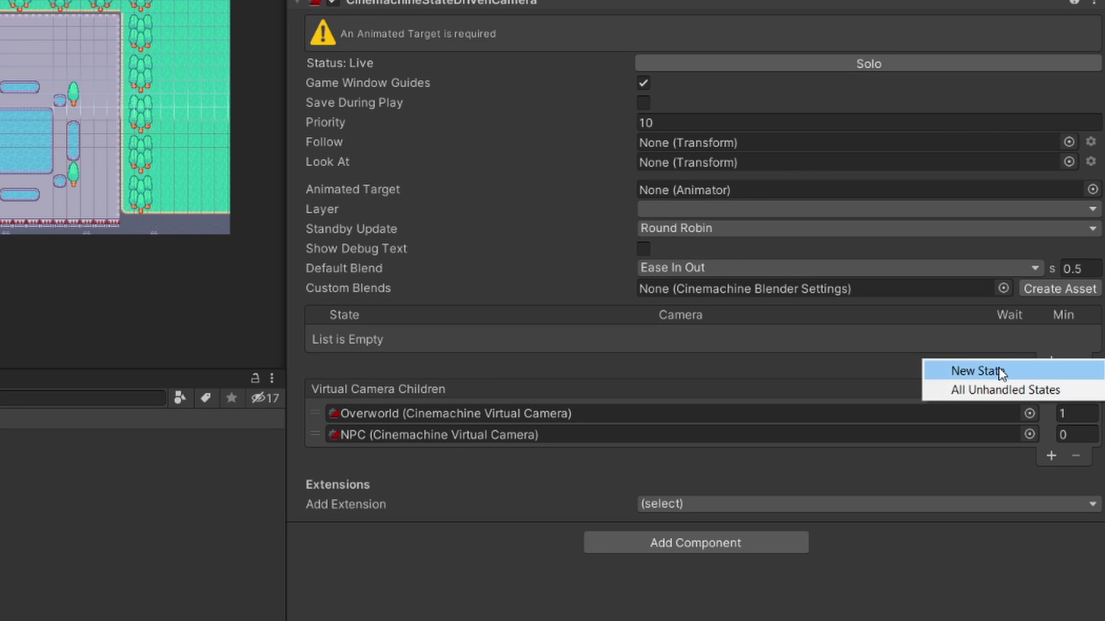
pyautogui.click(1044, 343)
pyautogui.click(750, 338)
pyautogui.click(446, 337)
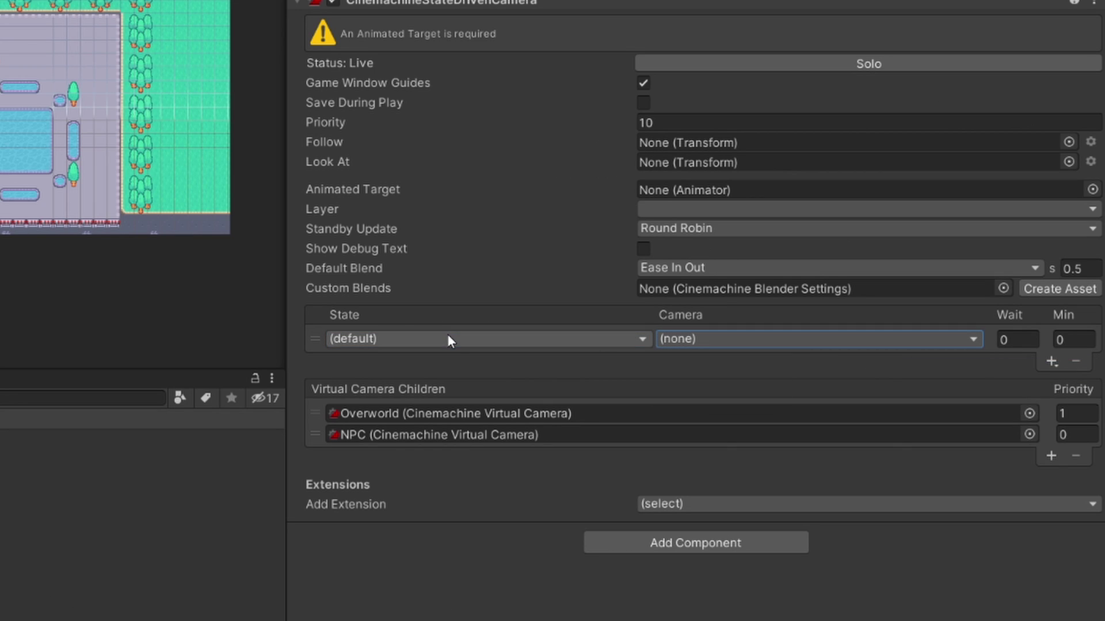
pyautogui.click(370, 337)
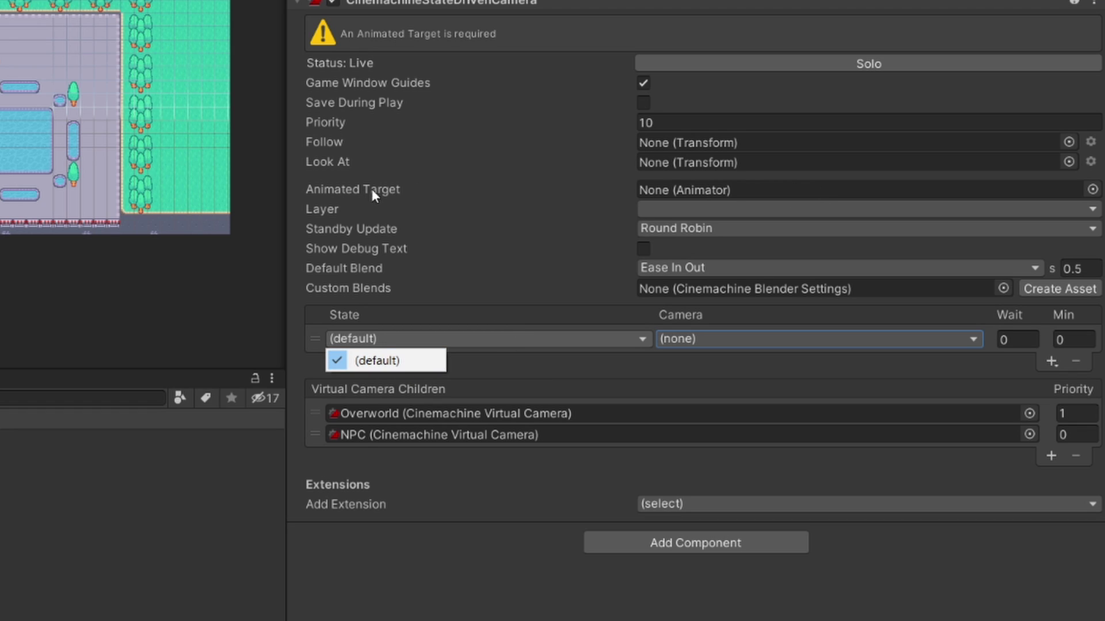
pyautogui.click(365, 38)
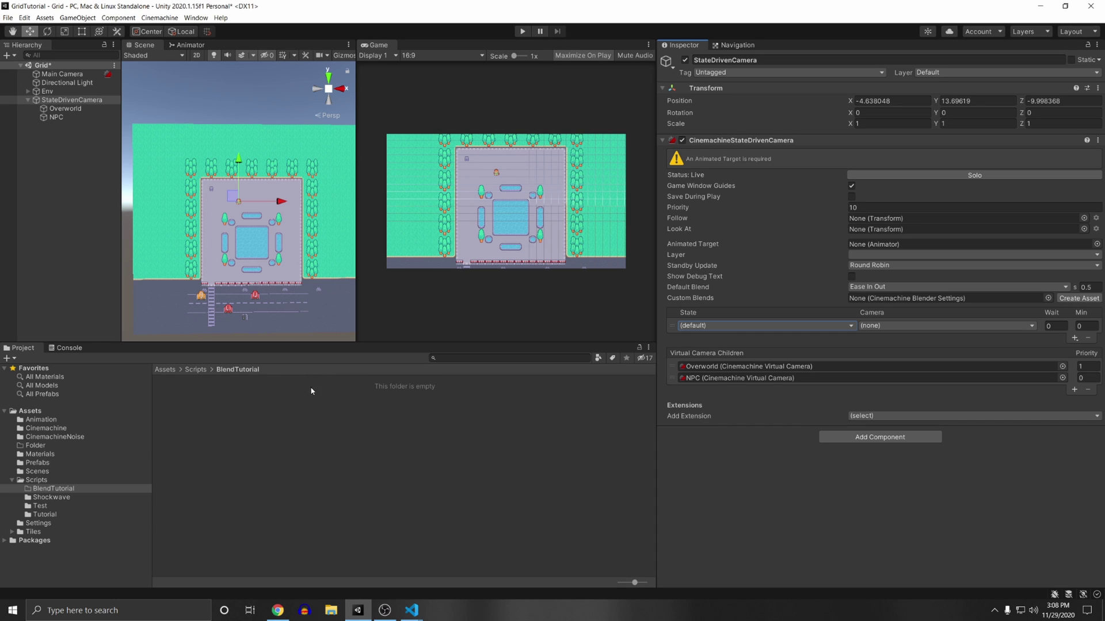
# - Create an Animator Controller named 'Cinemachine' in the BlendTutorial folder
pyautogui.rightClick(198, 410)
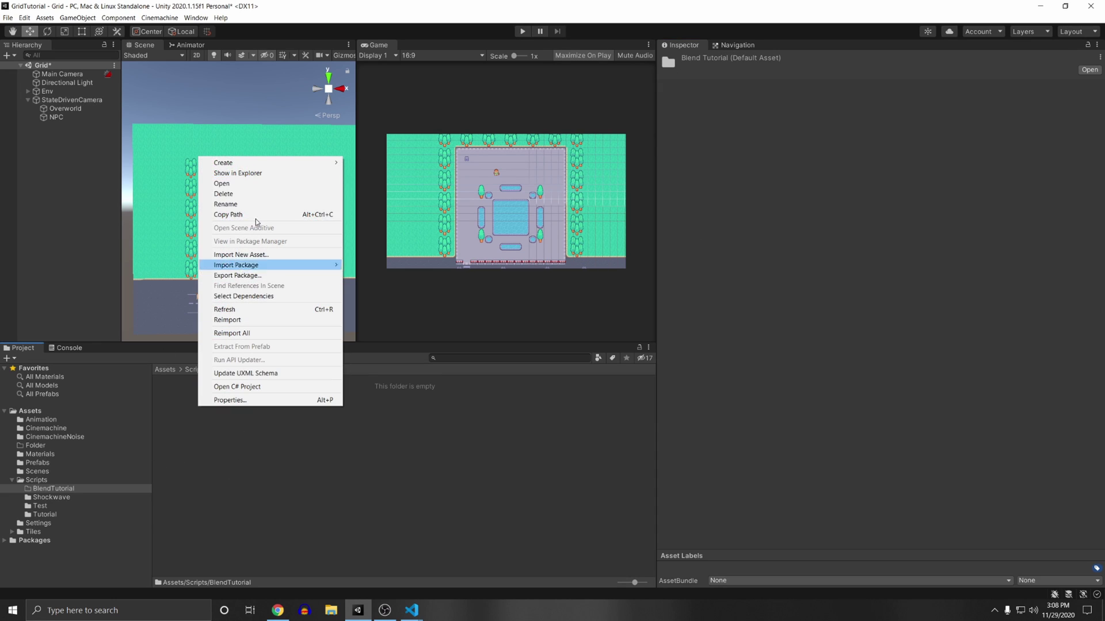
pyautogui.moveTo(257, 164)
pyautogui.click(384, 412)
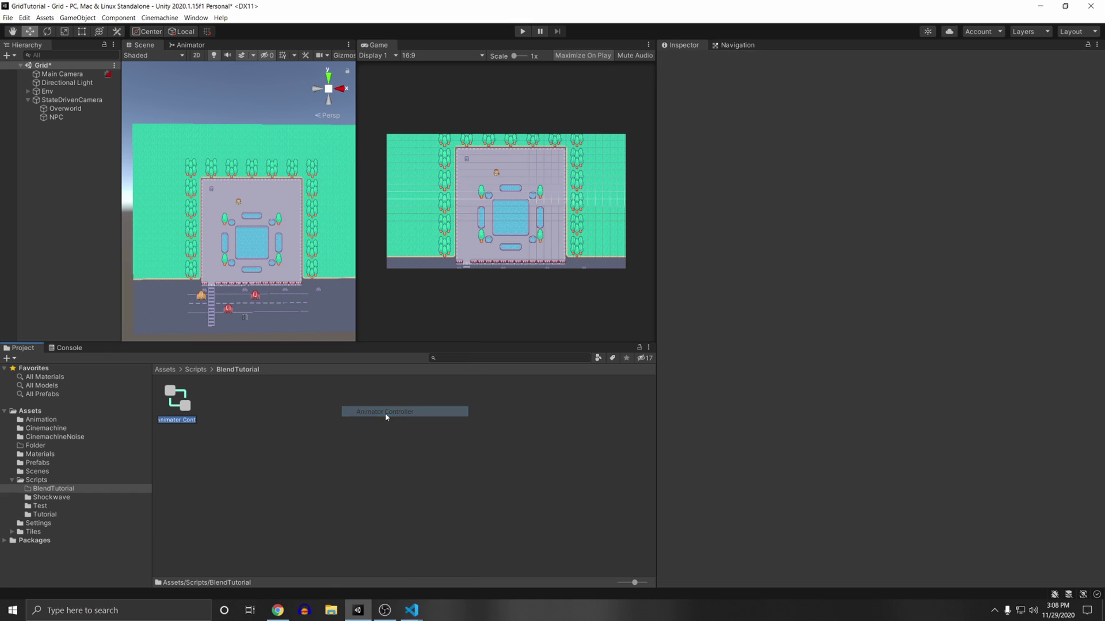
pyautogui.write('CinemachineA')
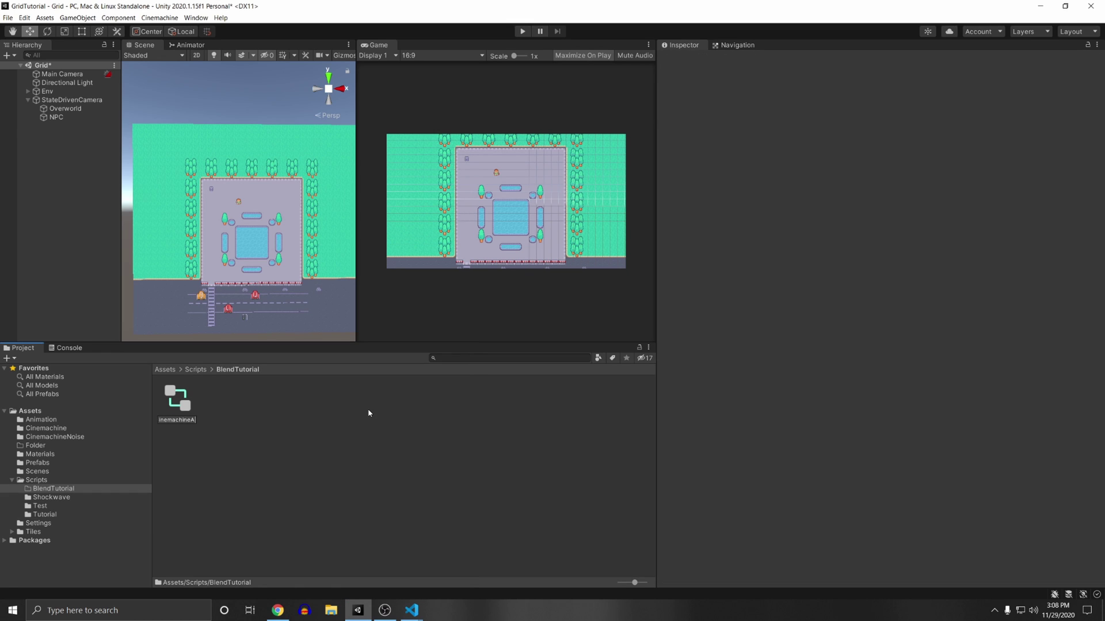
pyautogui.press('Return')
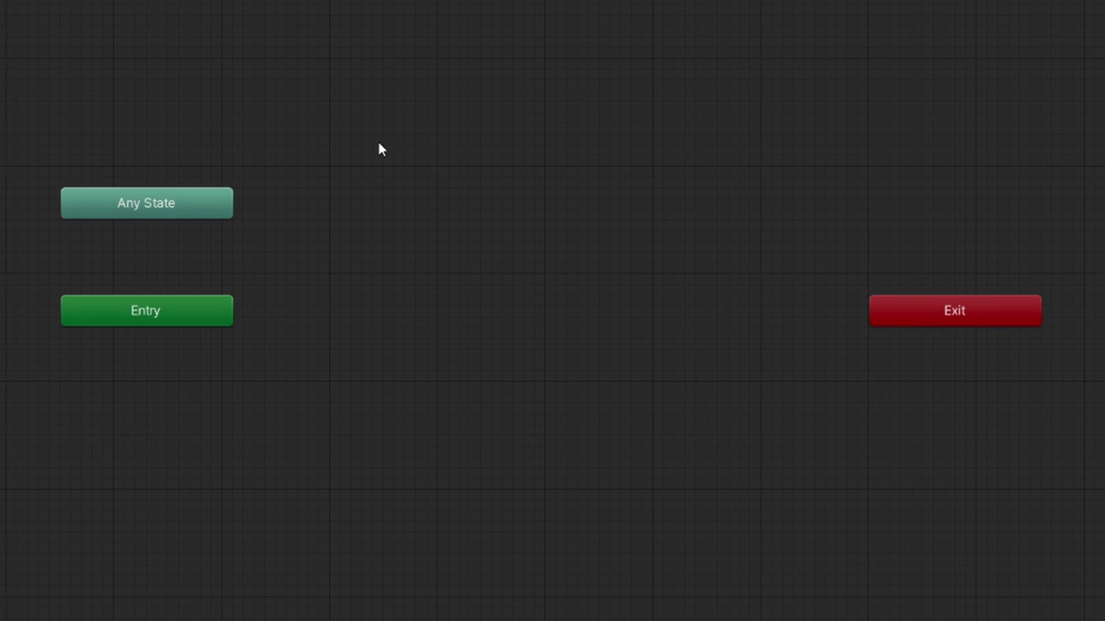
# - Add two empty states, New State and New State 0, and arrange them in the graph
pyautogui.rightClick(379, 144)
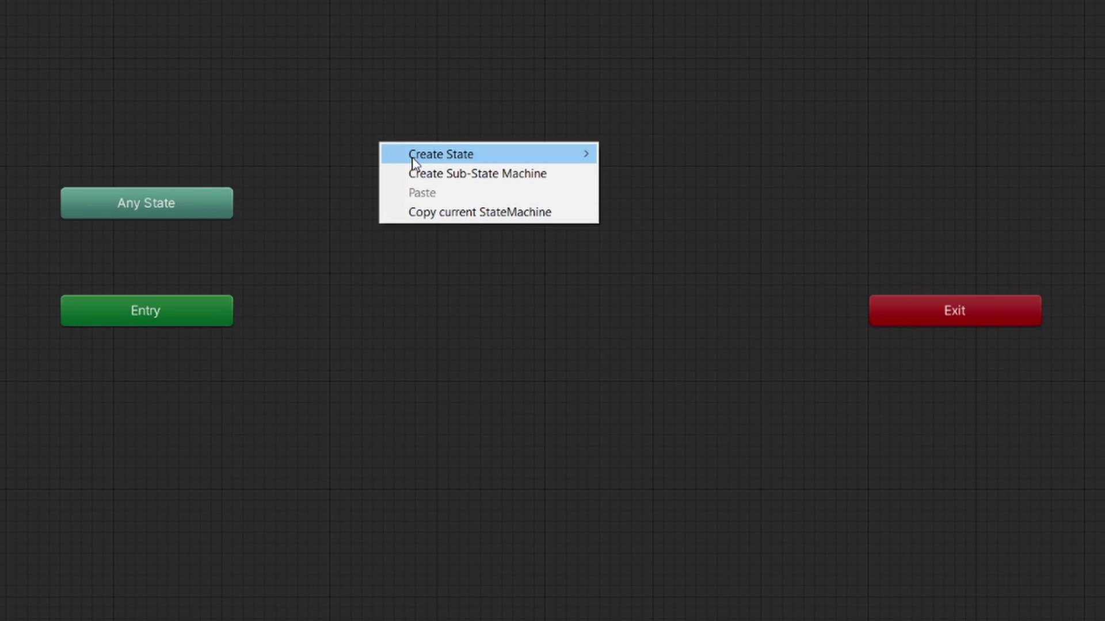
pyautogui.moveTo(420, 153)
pyautogui.click(685, 162)
pyautogui.moveTo(557, 163); pyautogui.dragTo(572, 76)
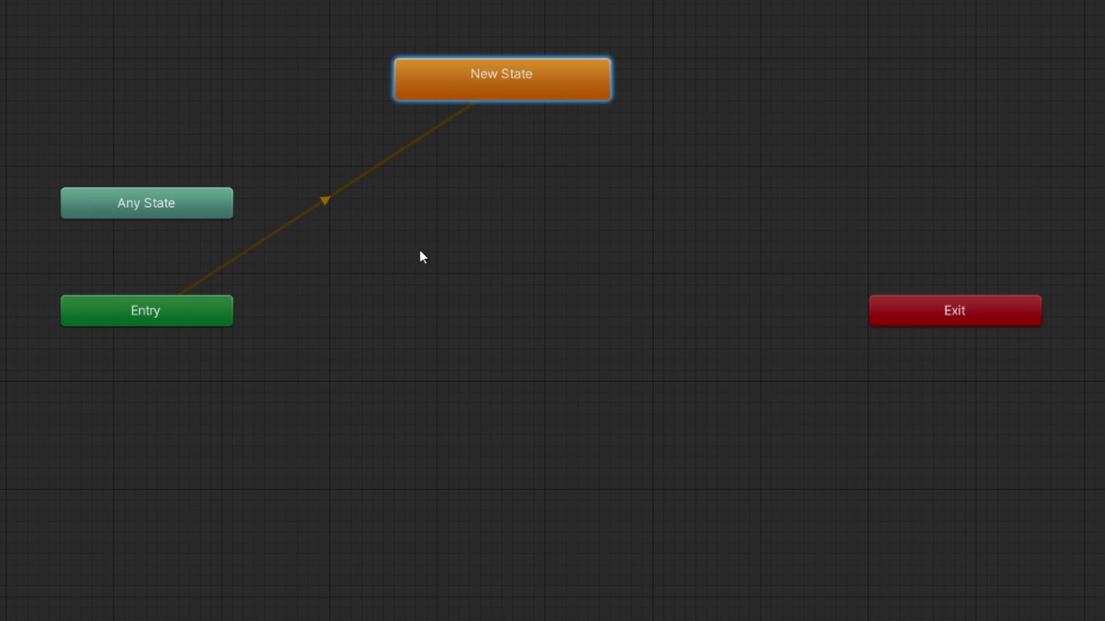
pyautogui.rightClick(373, 309)
pyautogui.moveTo(415, 313)
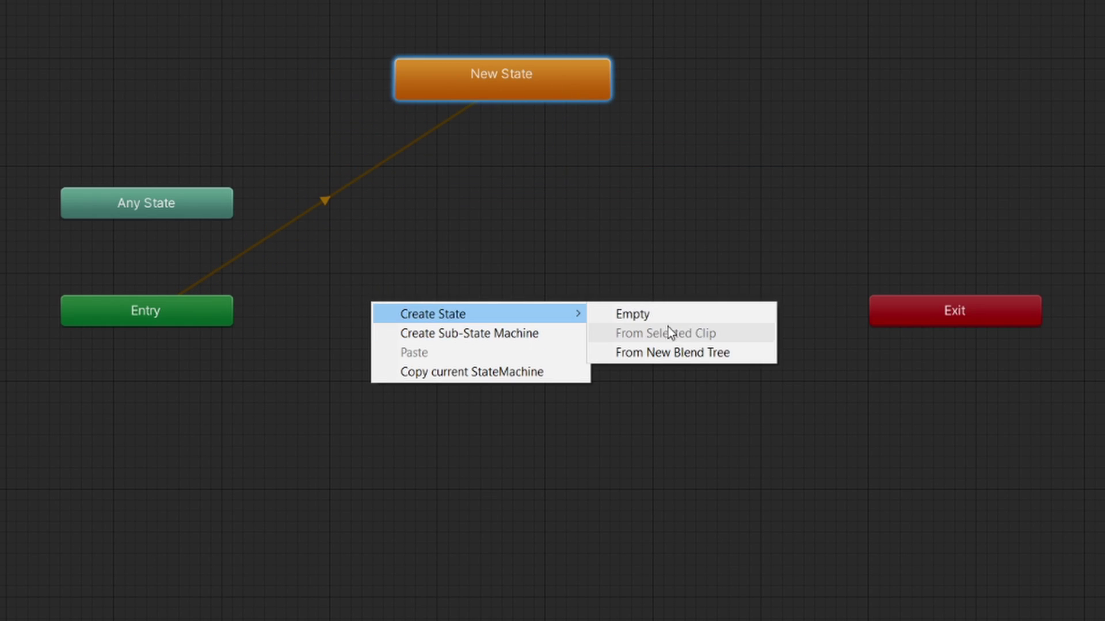
pyautogui.click(627, 313)
pyautogui.moveTo(511, 322); pyautogui.dragTo(514, 284)
pyautogui.moveTo(485, 74); pyautogui.dragTo(440, 118)
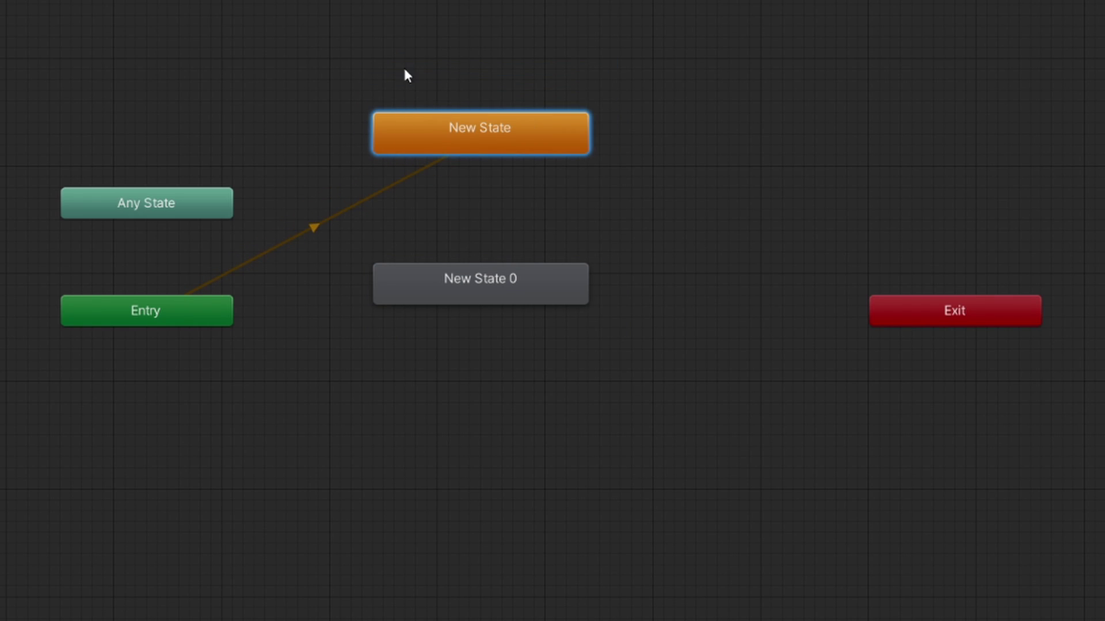